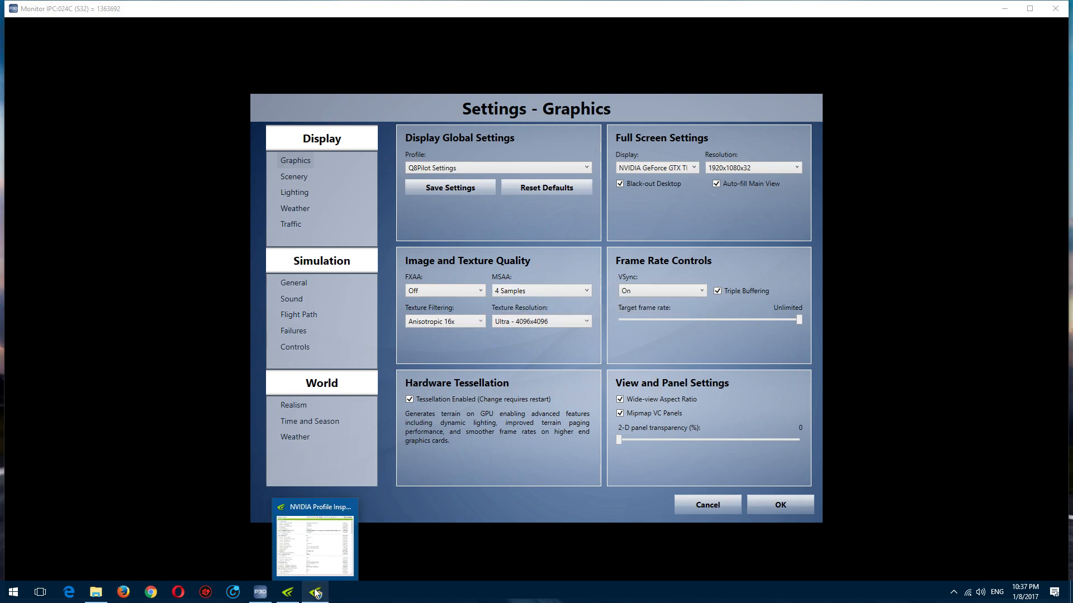
# Step: Switch to NVIDIA Profile Inspector, check the Prepar3D profile's Vertical Sync Tear Control options, and return to the Prepar3D Graphics settings
pyautogui.click(290, 596)
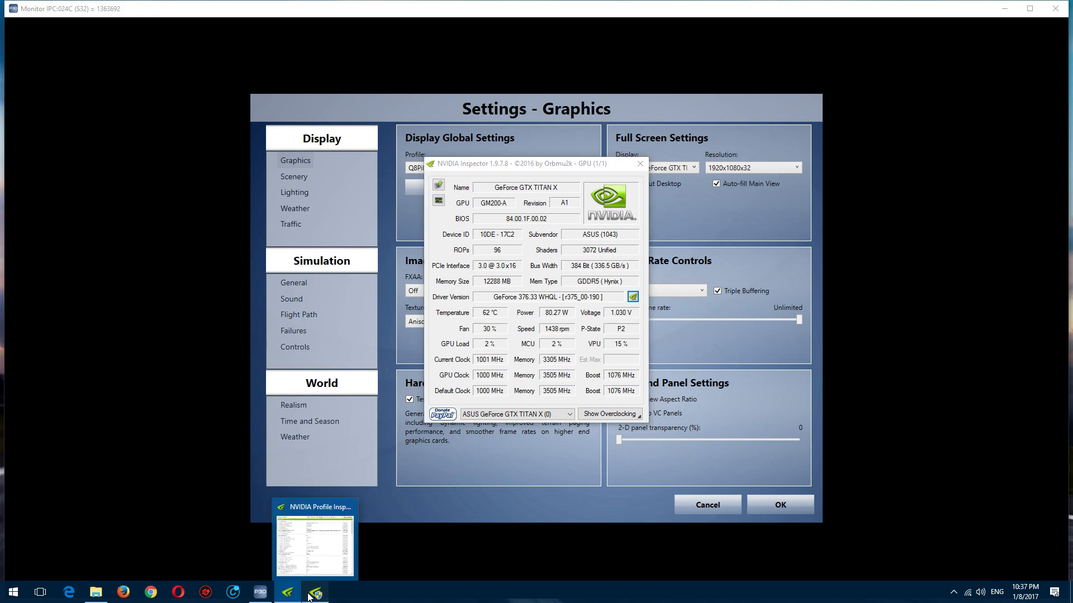
pyautogui.click(316, 592)
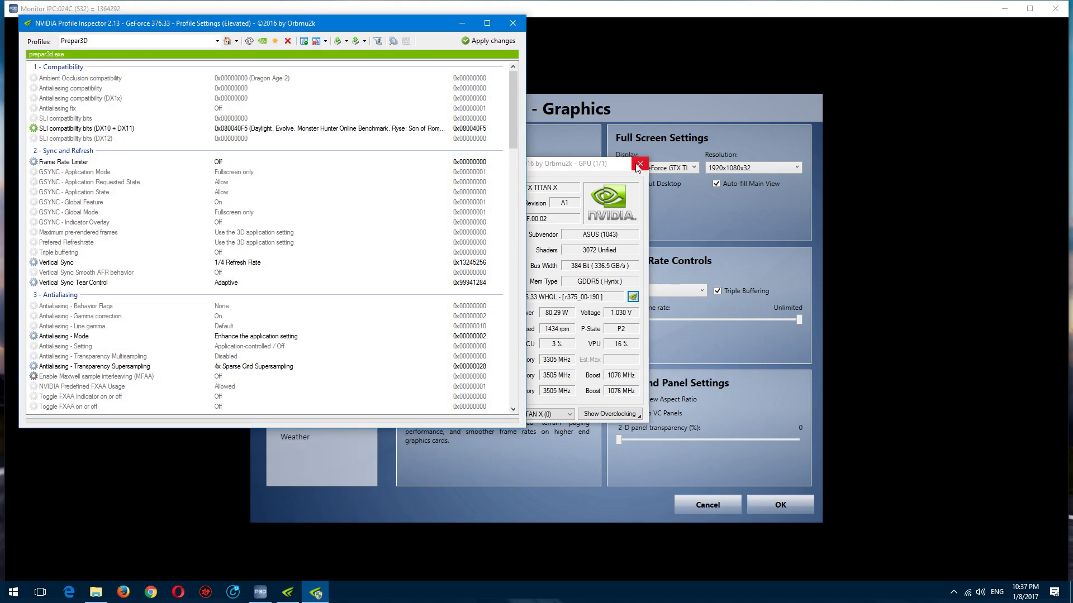
pyautogui.moveTo(339, 29); pyautogui.dragTo(522, 95)
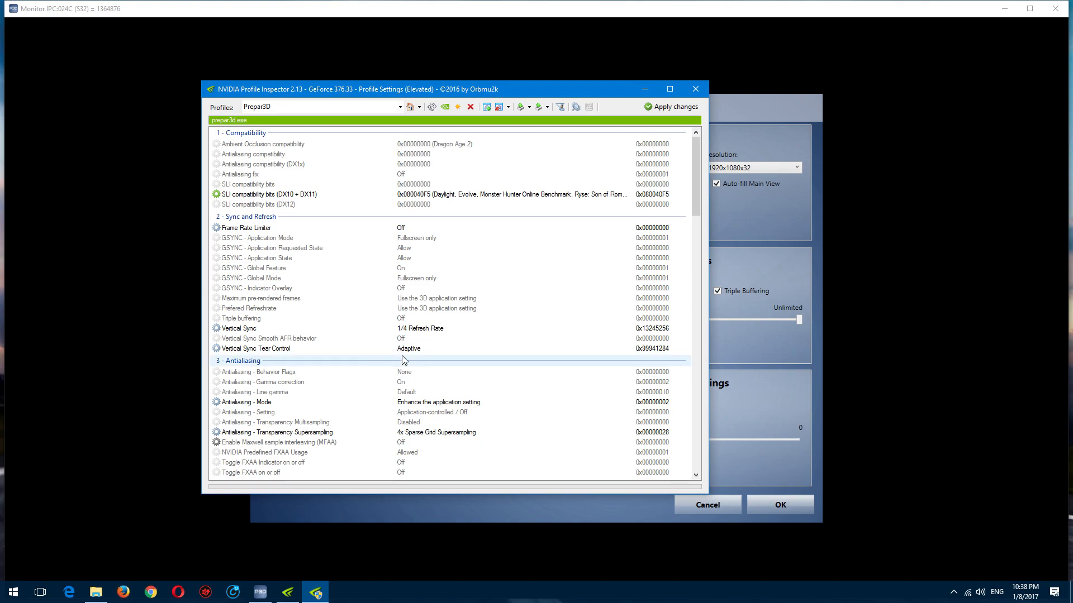
pyautogui.click(427, 349)
pyautogui.click(628, 349)
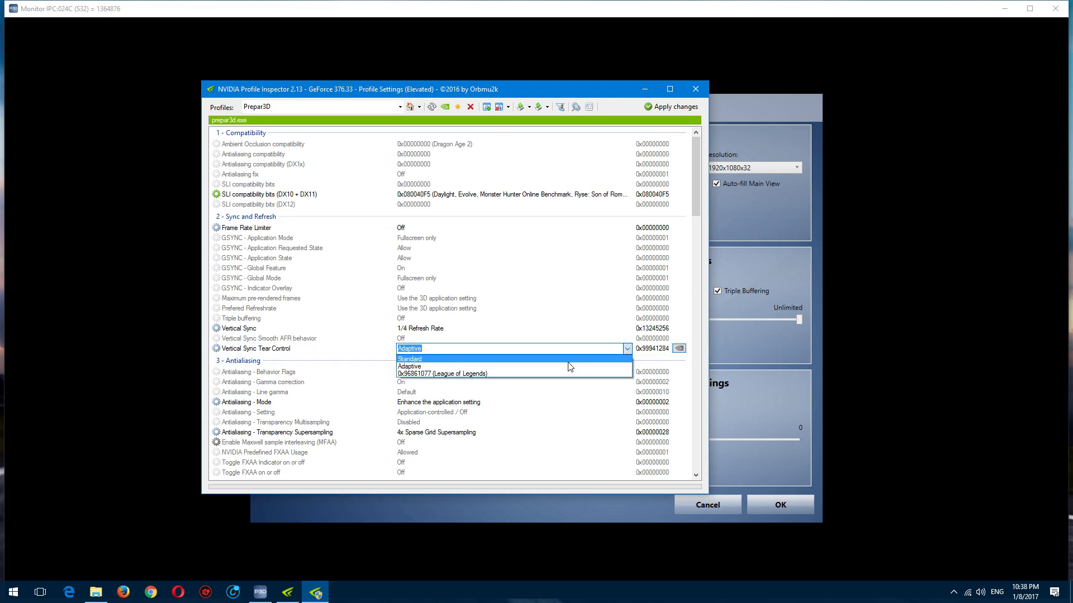
pyautogui.click(427, 346)
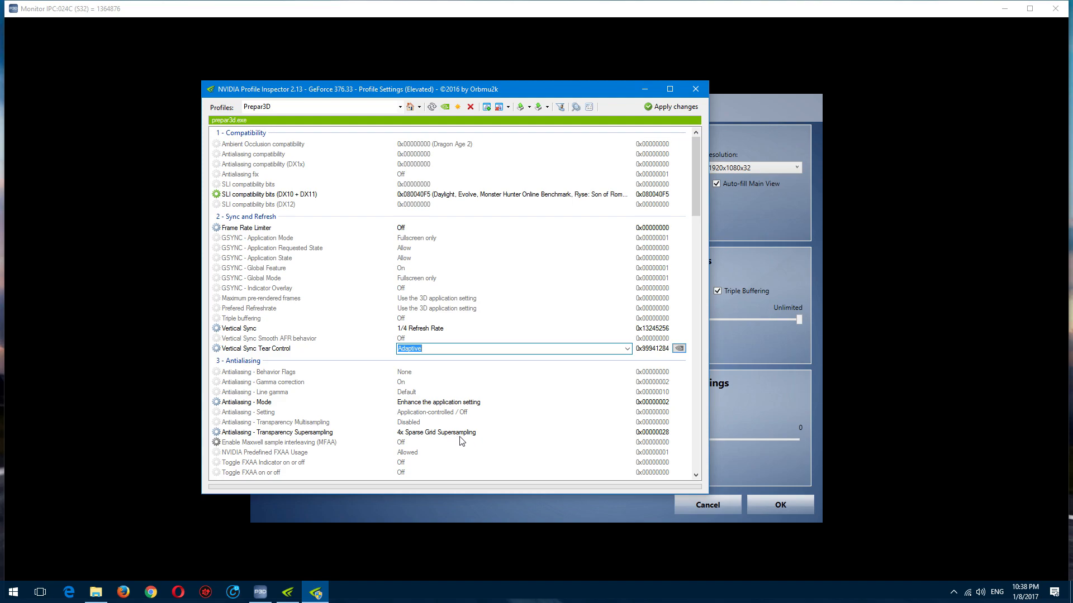
pyautogui.moveTo(624, 94); pyautogui.dragTo(370, 170)
pyautogui.click(571, 152)
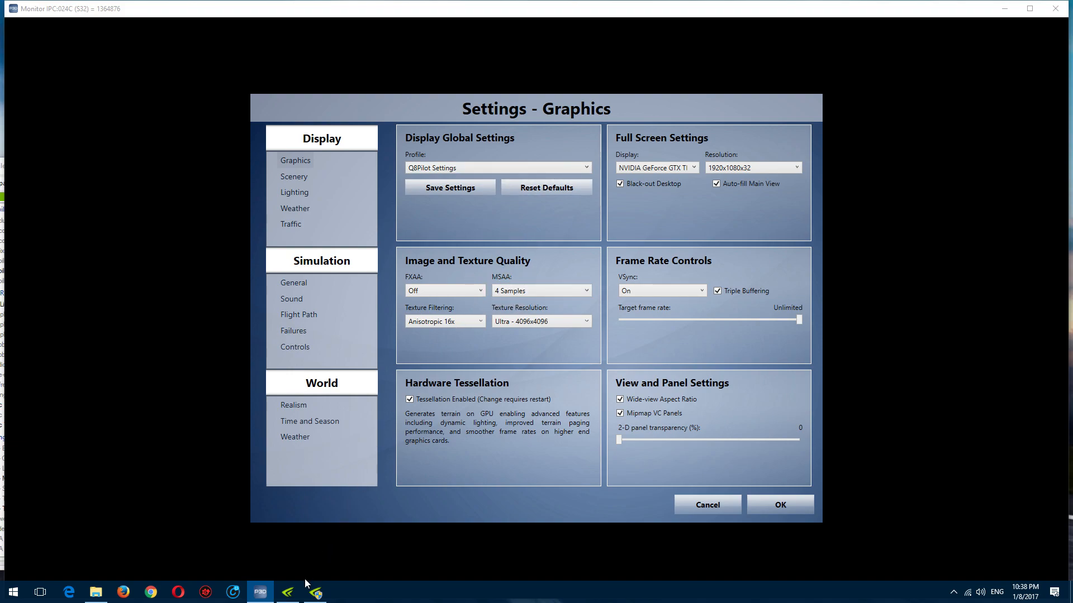
# Step: Review the Prepar3D profile's Texture Filtering, Common and SLI sections in NVIDIA Profile Inspector, and minimize its window
pyautogui.click(314, 591)
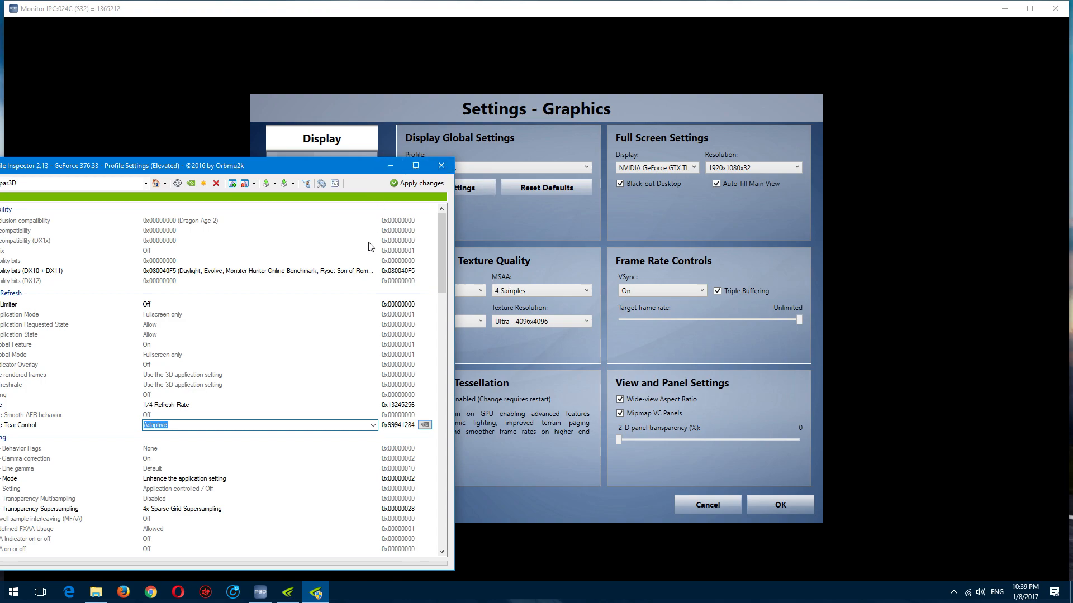
pyautogui.scroll(-9, 432, 337)
pyautogui.moveTo(429, 333); pyautogui.dragTo(429, 332)
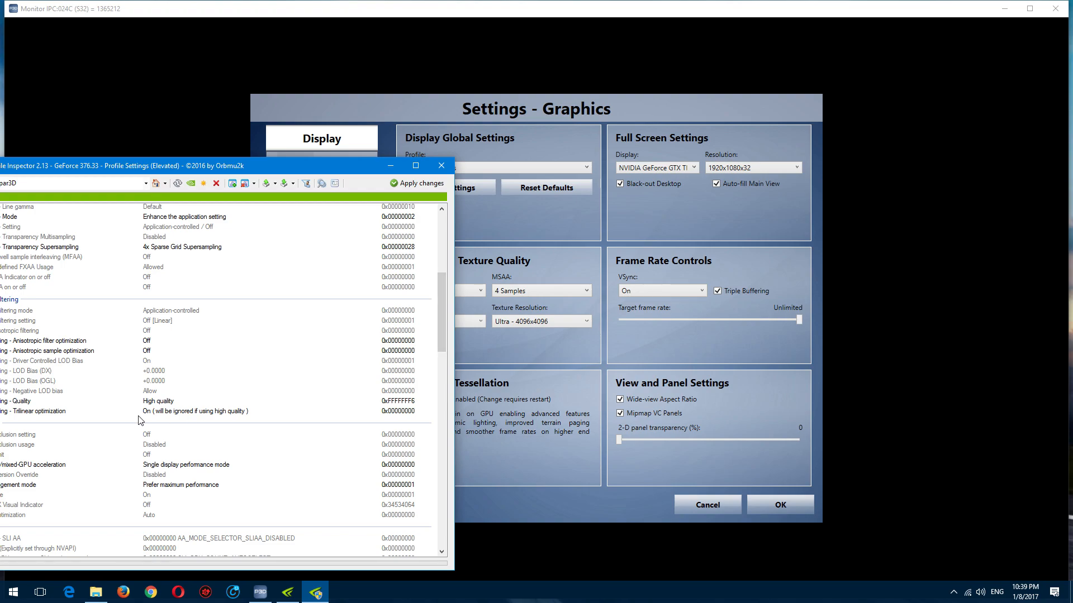
pyautogui.moveTo(159, 166); pyautogui.dragTo(440, 154)
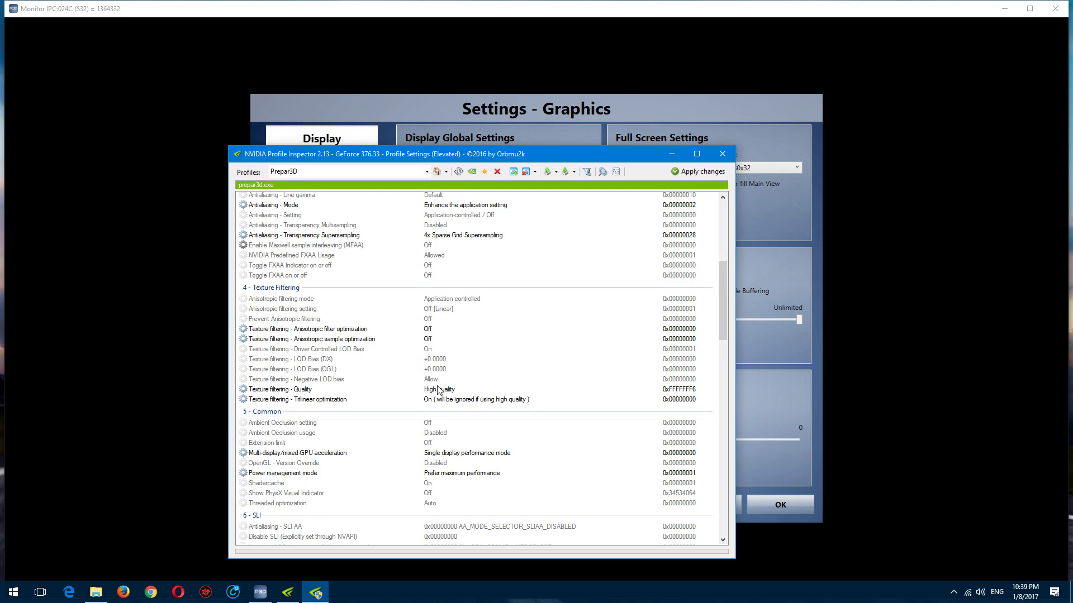
pyautogui.scroll(-2, 378, 438)
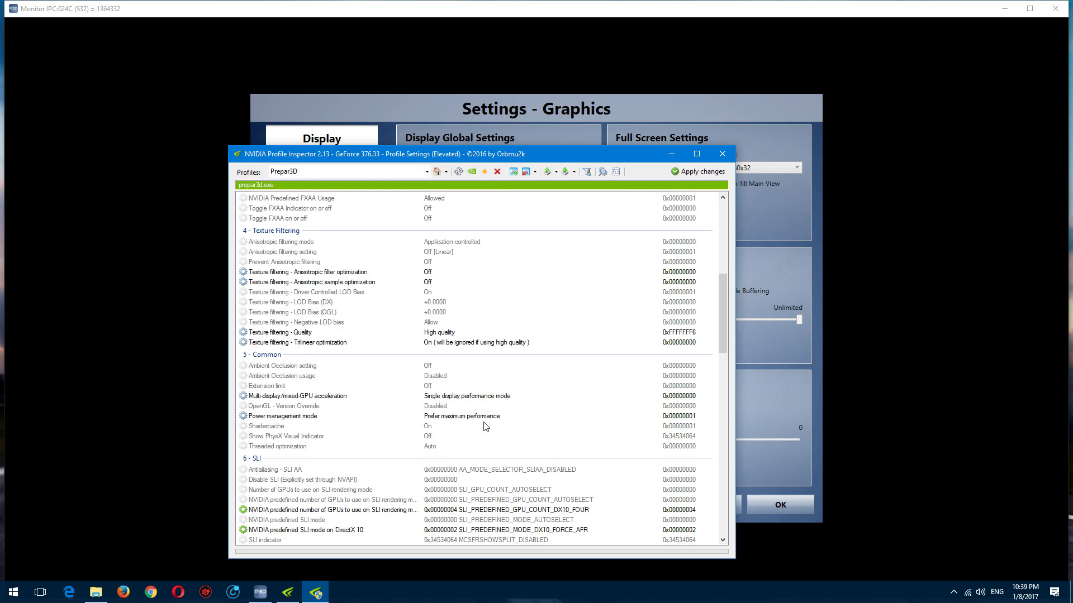
pyautogui.scroll(-4, 484, 427)
pyautogui.scroll(4, 486, 419)
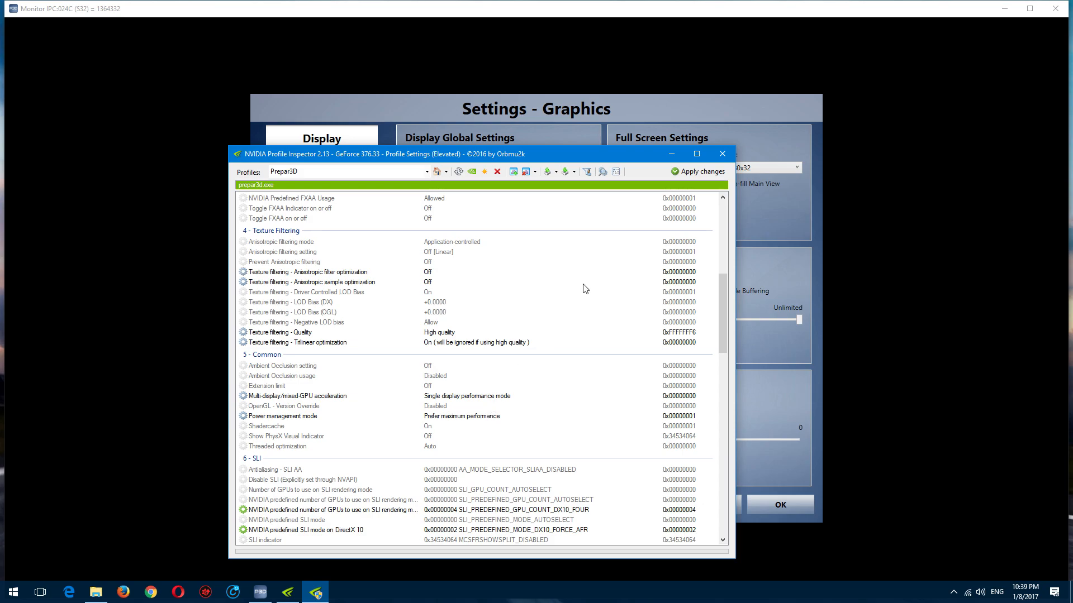
pyautogui.click(671, 155)
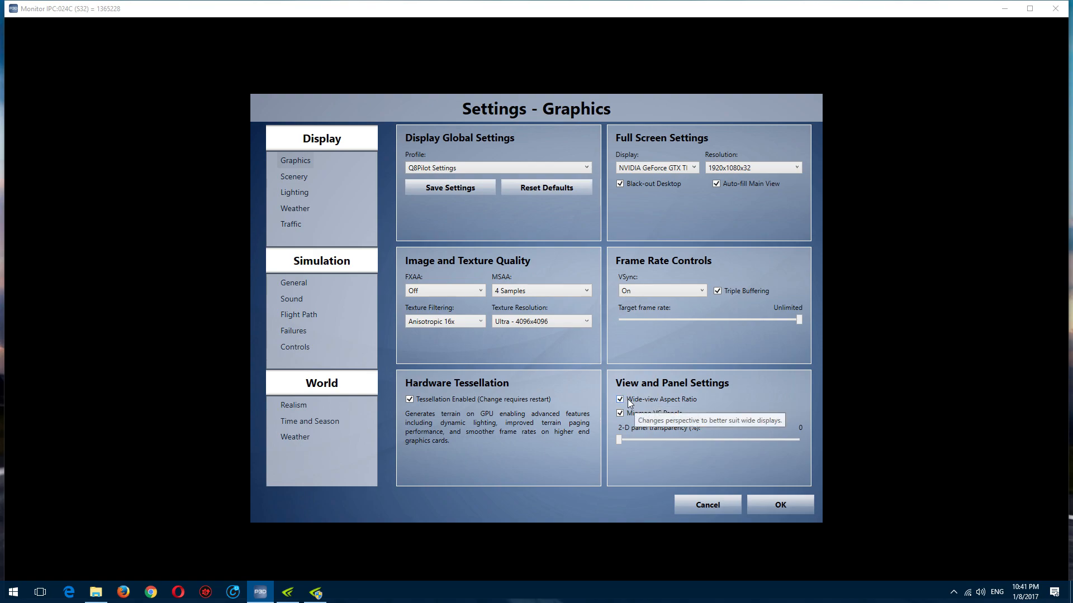
# Step: Review the simulator's Display settings pages for Scenery, Lighting, Weather and Traffic
pyautogui.click(294, 176)
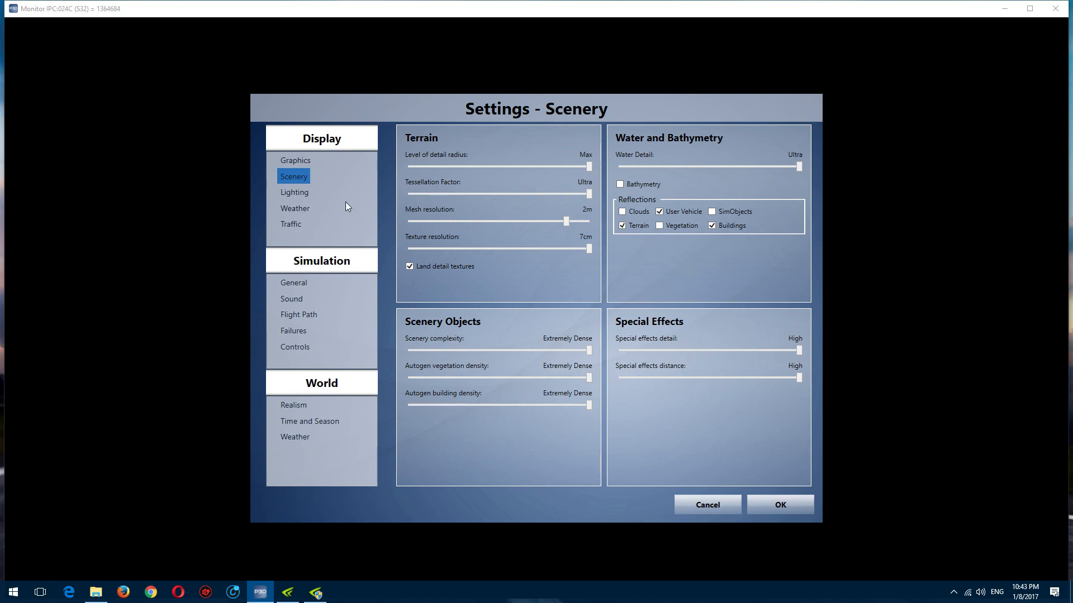
pyautogui.click(300, 201)
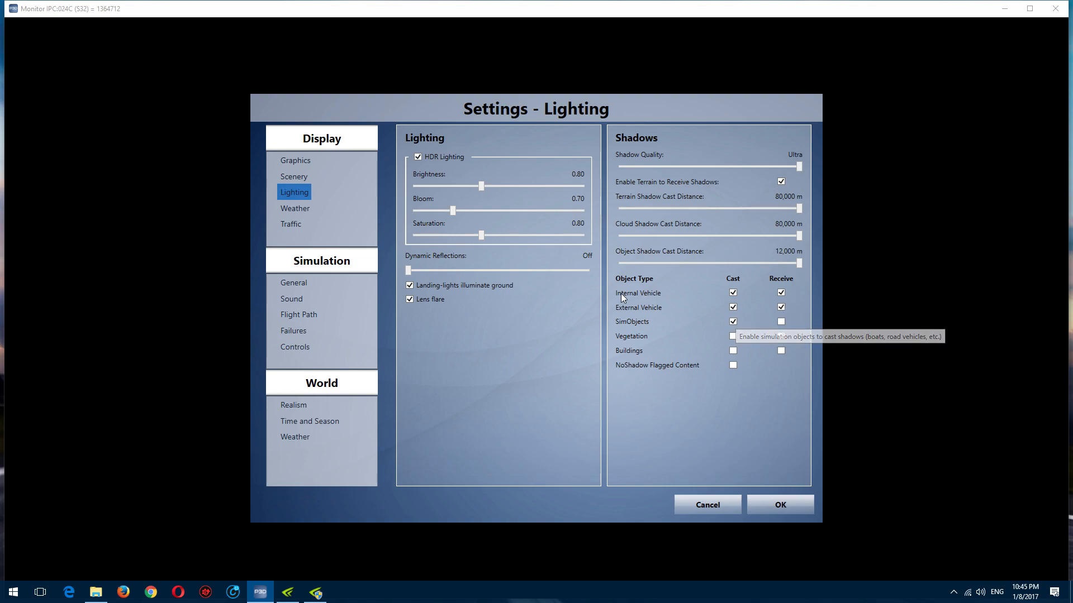
pyautogui.click(296, 208)
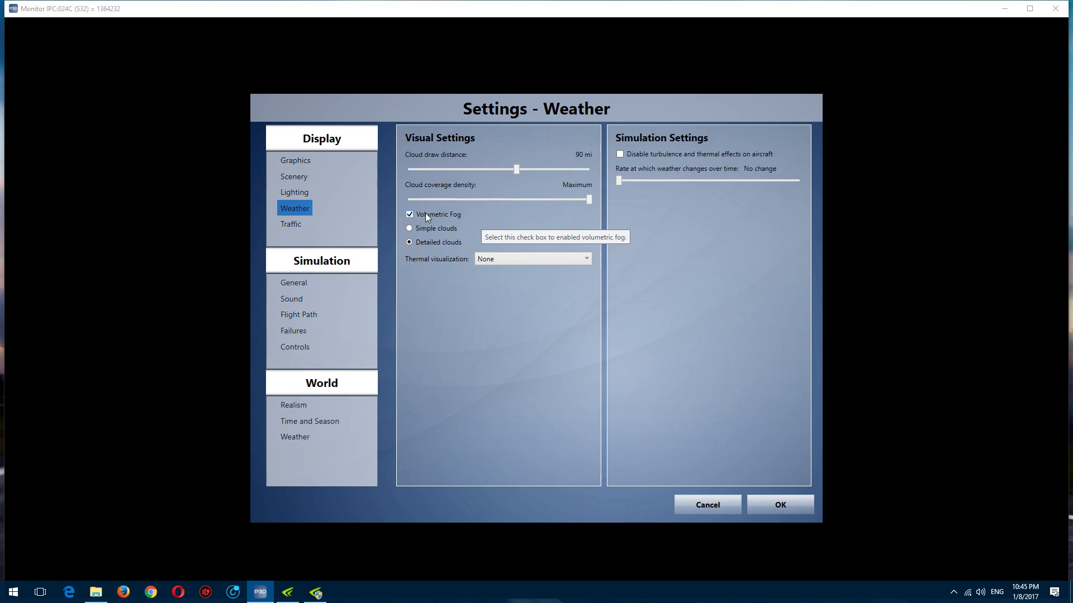
pyautogui.click(284, 225)
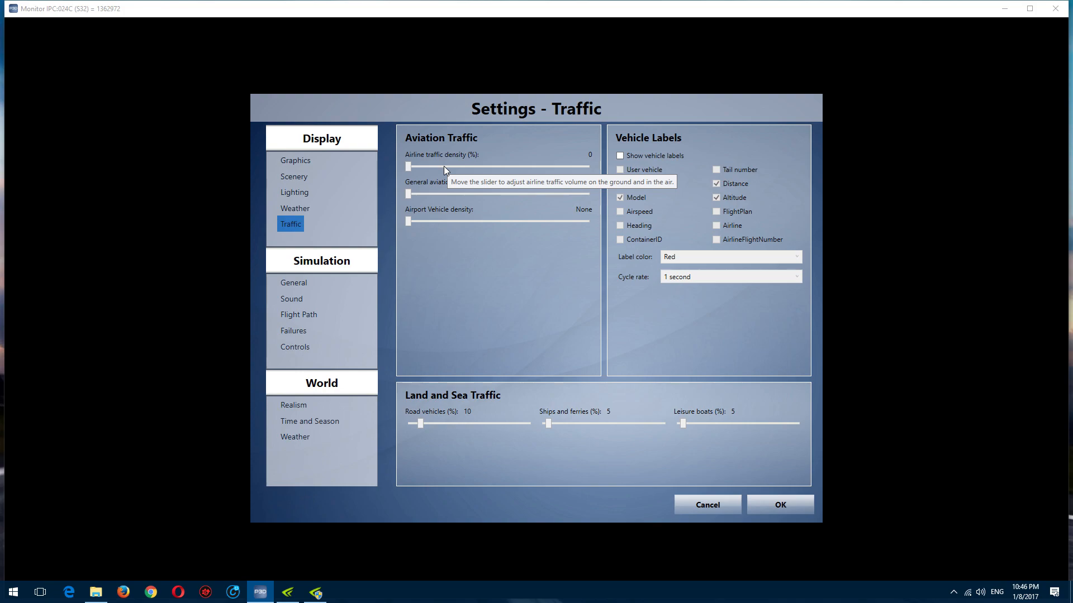
# Step: Look through the Simulation settings pages, including General, Sound, Failures and Controls
pyautogui.click(306, 285)
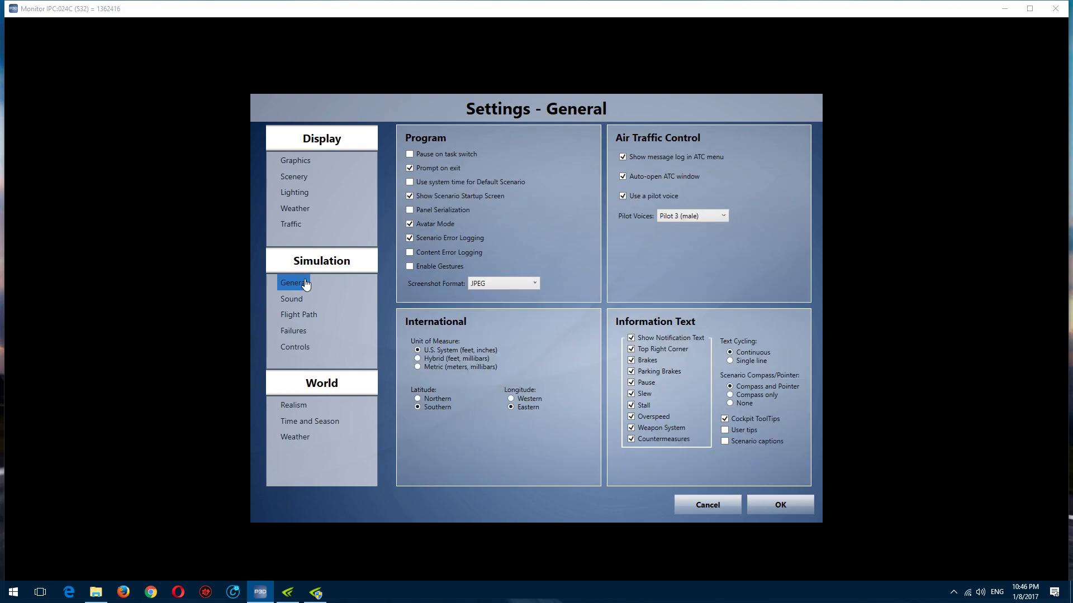
pyautogui.click(293, 300)
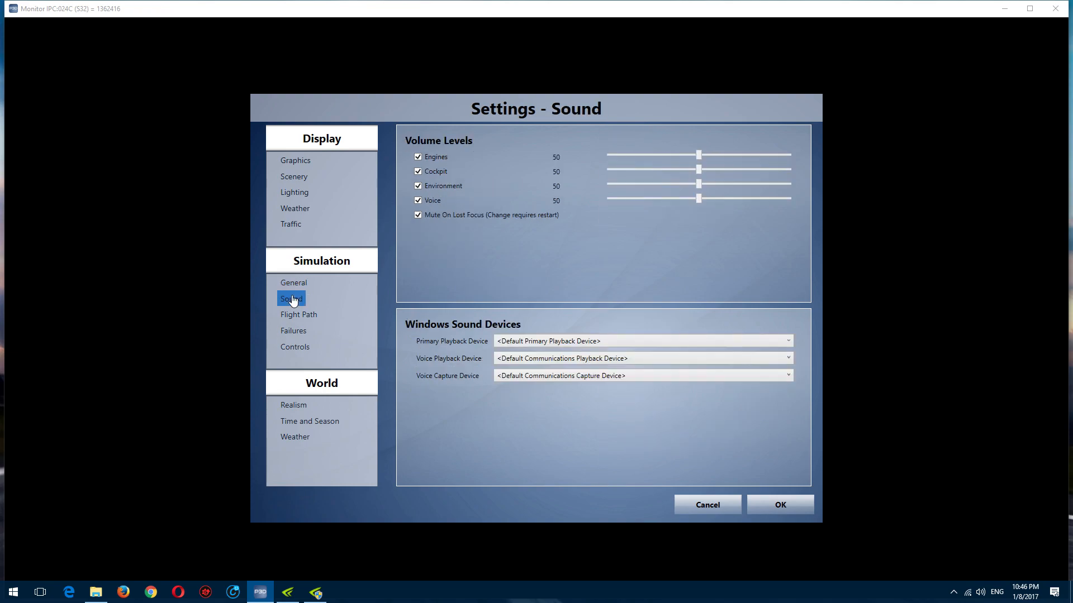
pyautogui.click(292, 328)
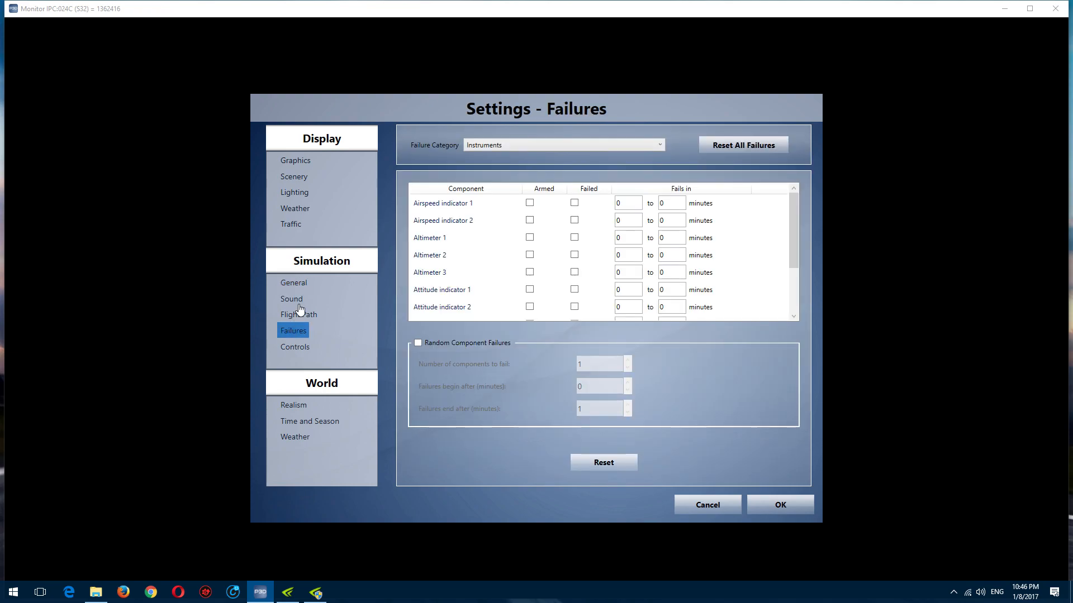
pyautogui.click(297, 305)
pyautogui.click(294, 334)
pyautogui.click(295, 349)
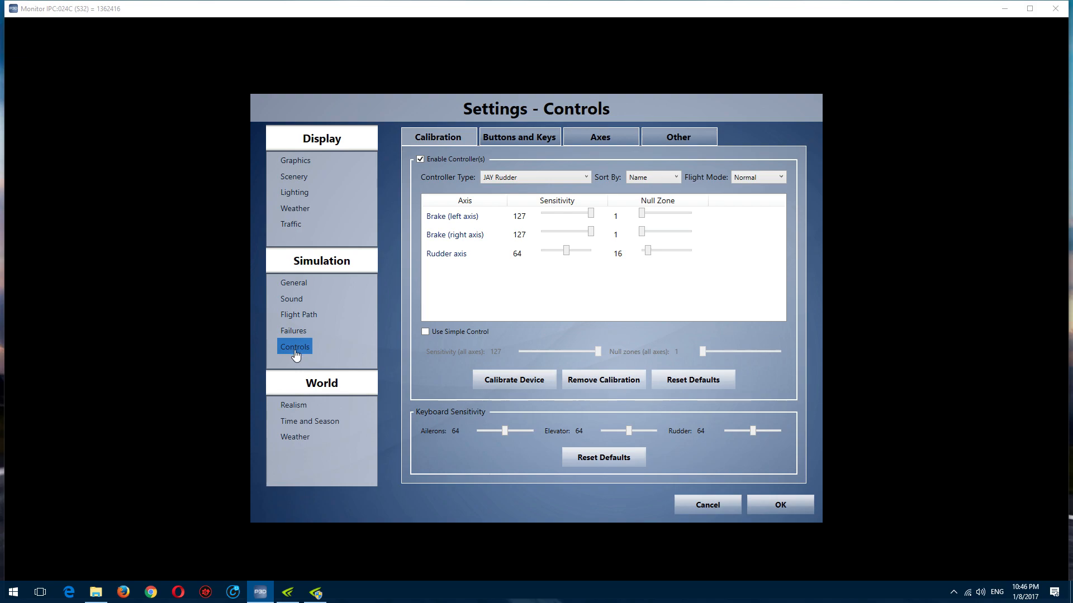
# Step: Look through the World settings pages for Realism, Time and Season, and Weather, and return to the Display Graphics page
pyautogui.click(293, 408)
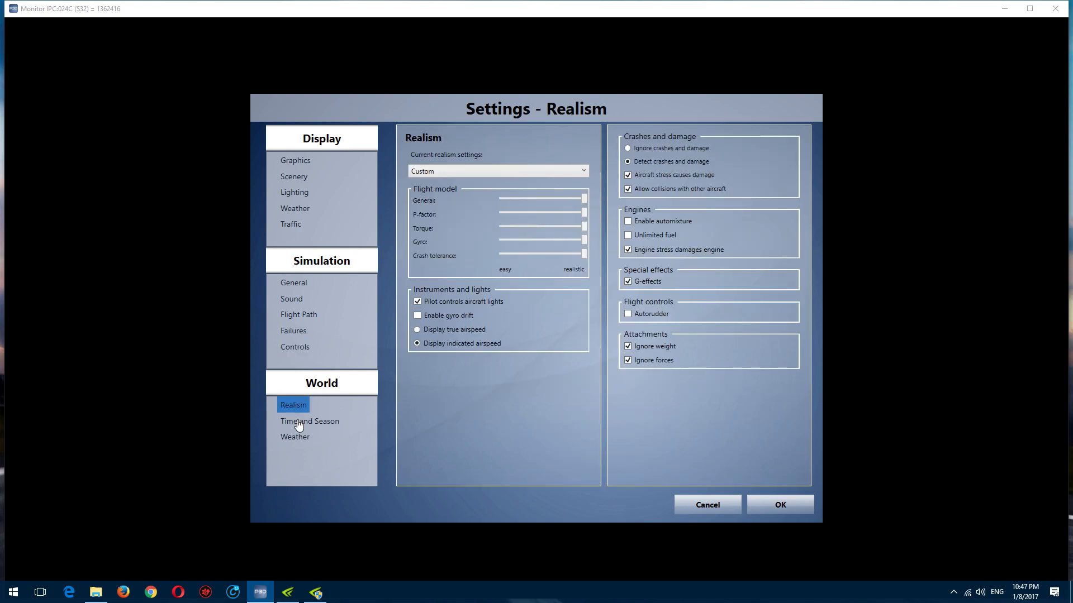
pyautogui.click(297, 426)
pyautogui.click(295, 440)
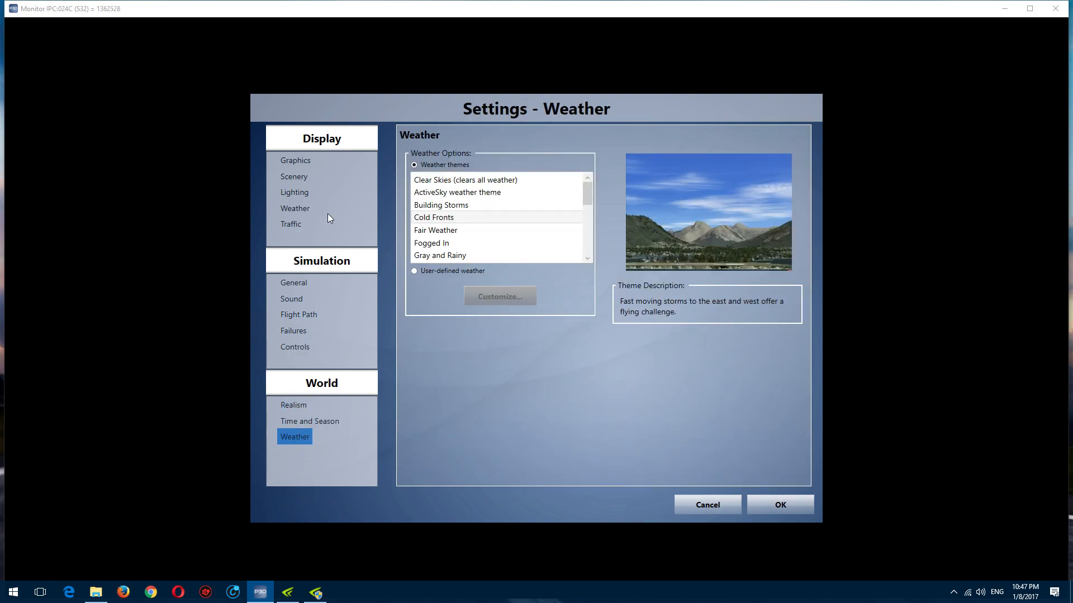
pyautogui.click(303, 166)
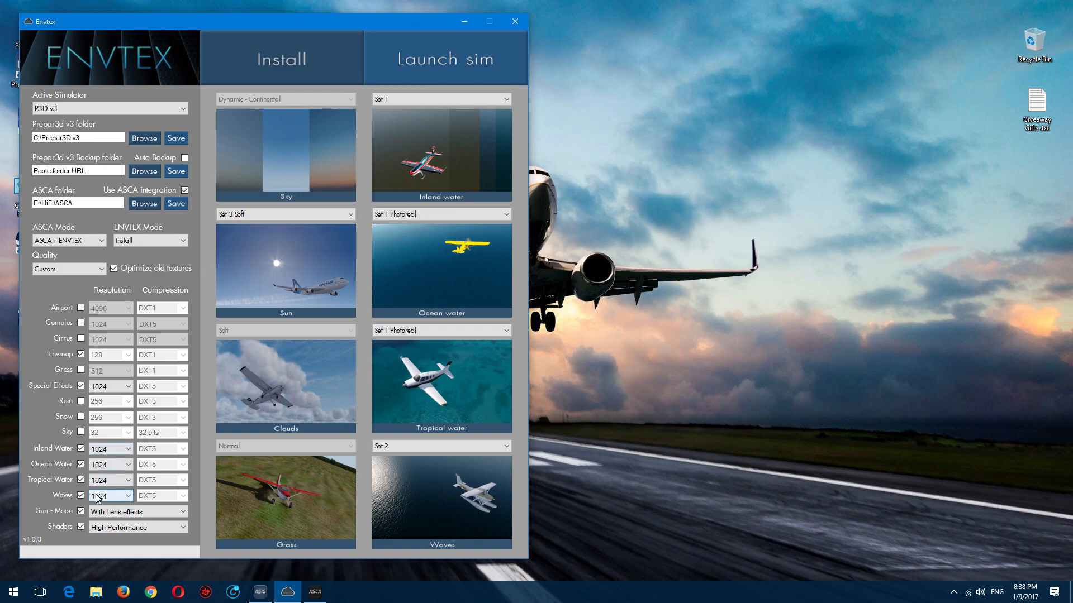
# Step: In ENVTEX, choose 1024 as the Inland Water resolution and check the available Shaders options
pyautogui.click(98, 449)
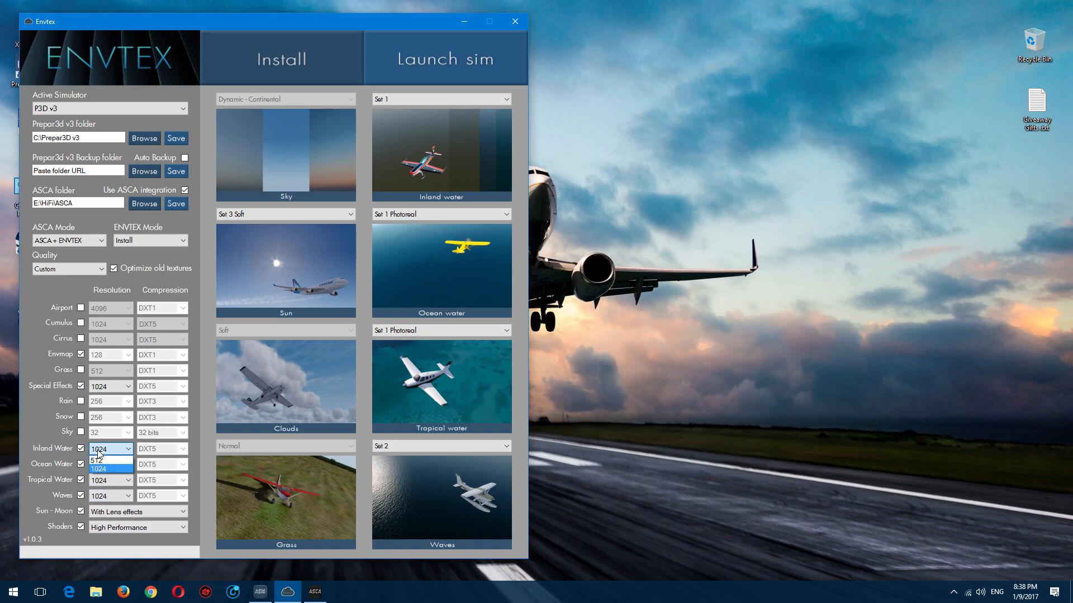
pyautogui.click(102, 468)
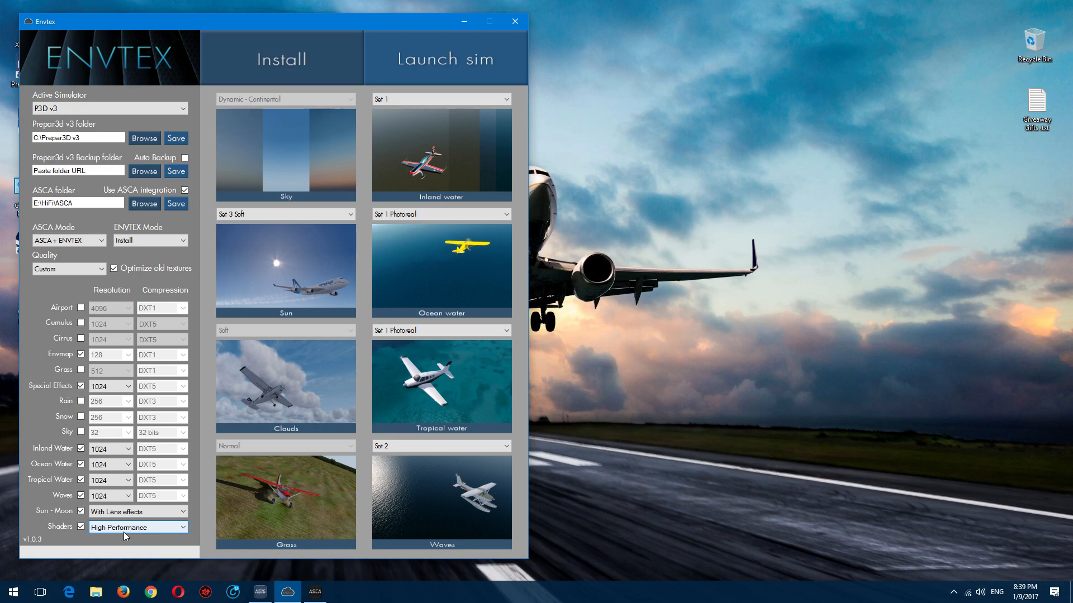
pyautogui.click(142, 528)
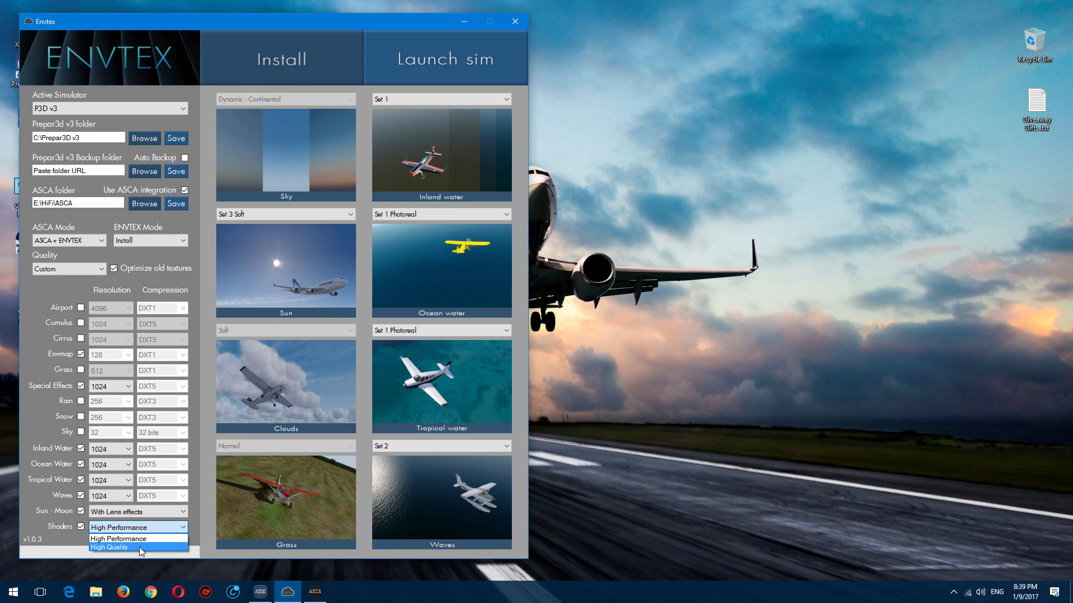
pyautogui.click(38, 290)
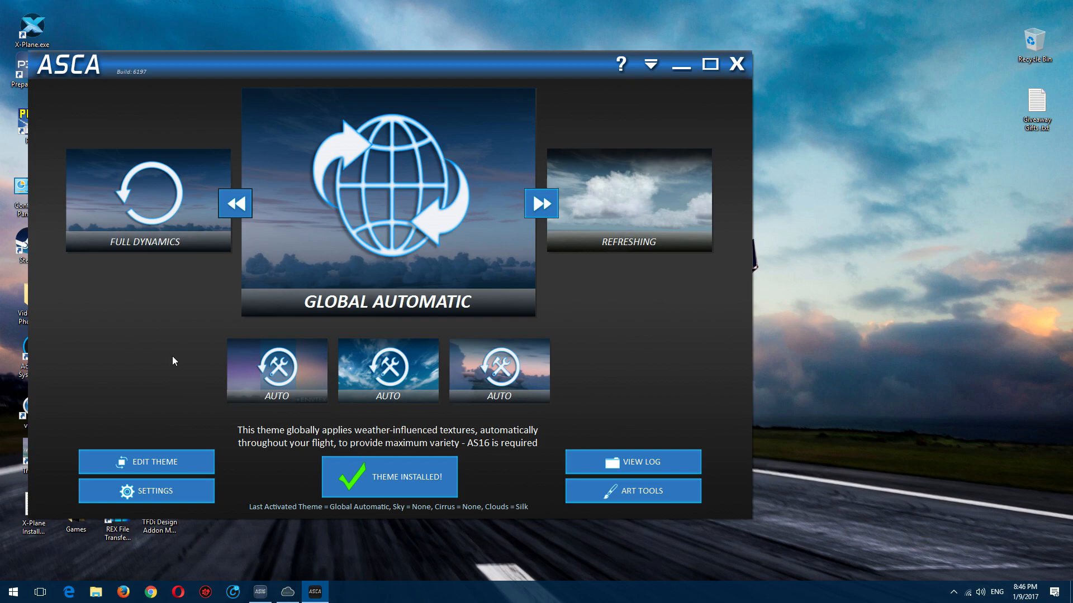
# Step: Open the settings in ASCA for the Global Automatic theme
pyautogui.click(144, 495)
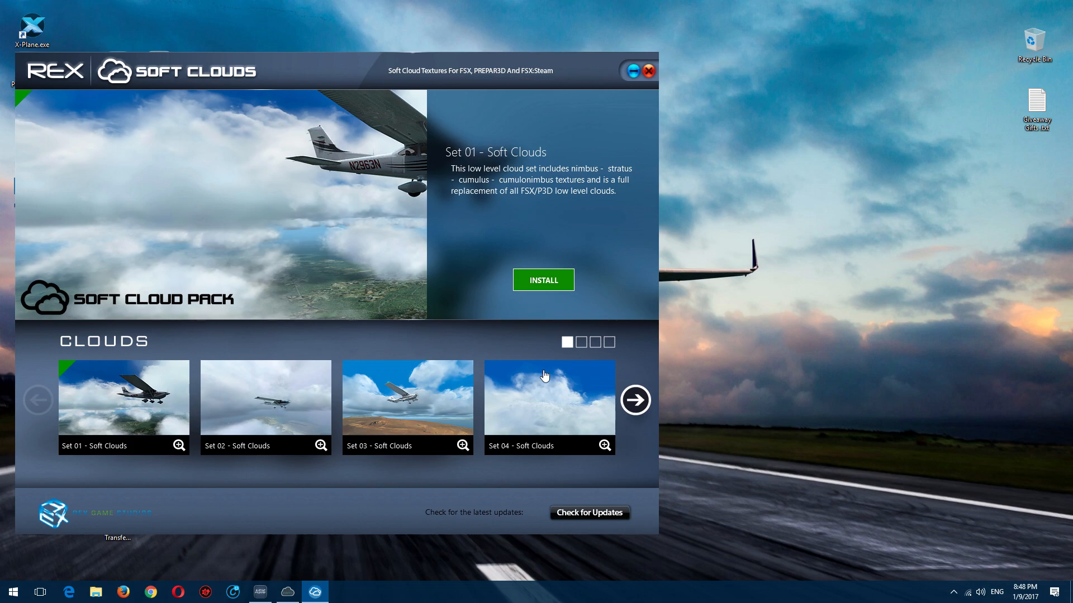
# Step: In REX Soft Clouds, install the Set 16 - Soft Clouds textures into Prepar3D v3 + and decline launching the simulator
pyautogui.click(632, 402)
pyautogui.click(631, 402)
pyautogui.click(629, 400)
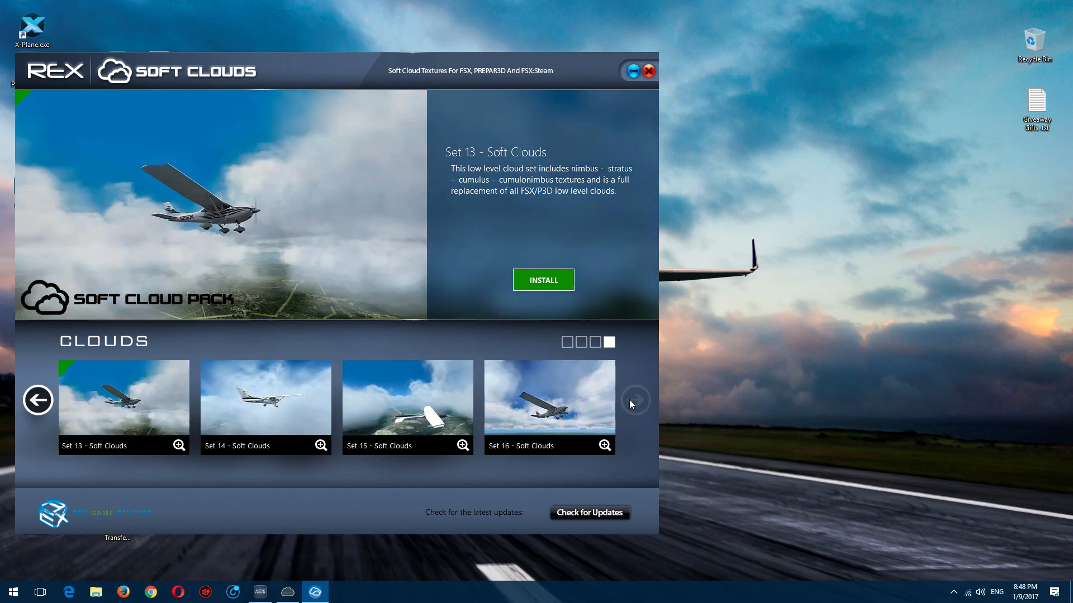
pyautogui.click(551, 395)
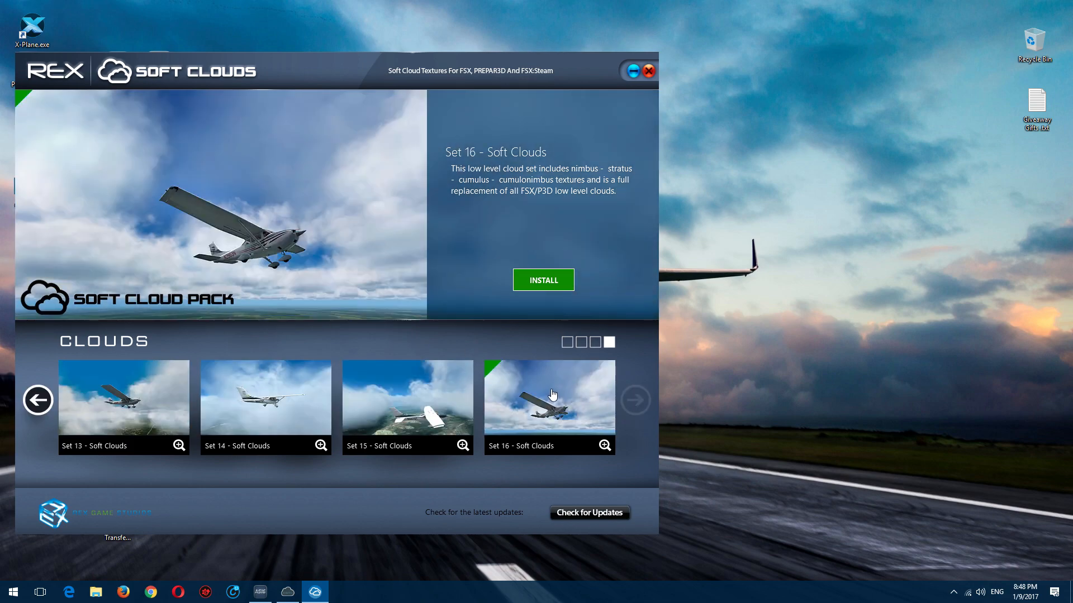
pyautogui.click(542, 285)
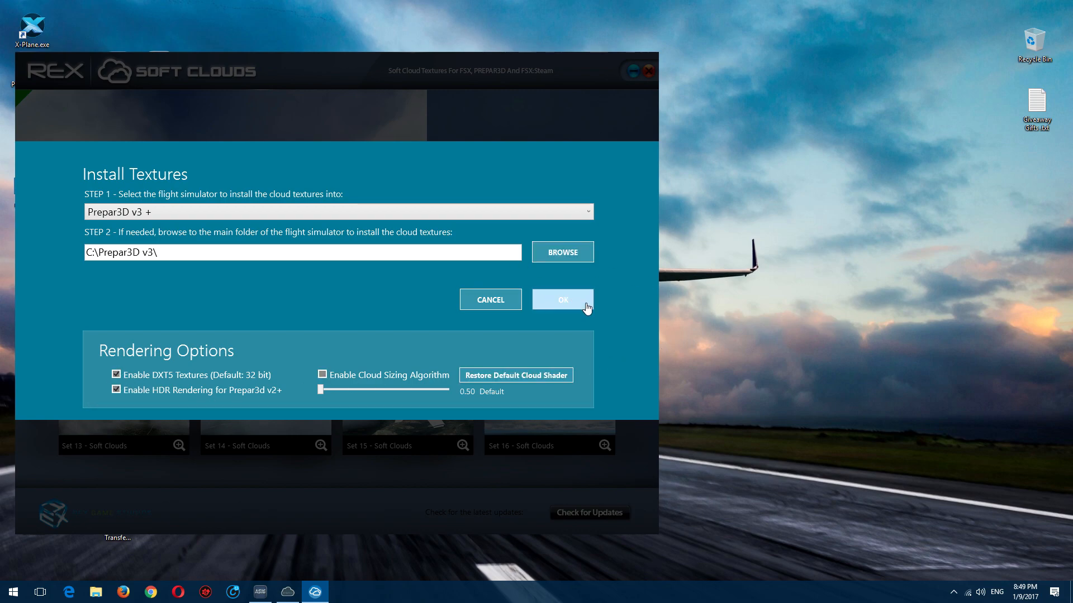
pyautogui.click(563, 299)
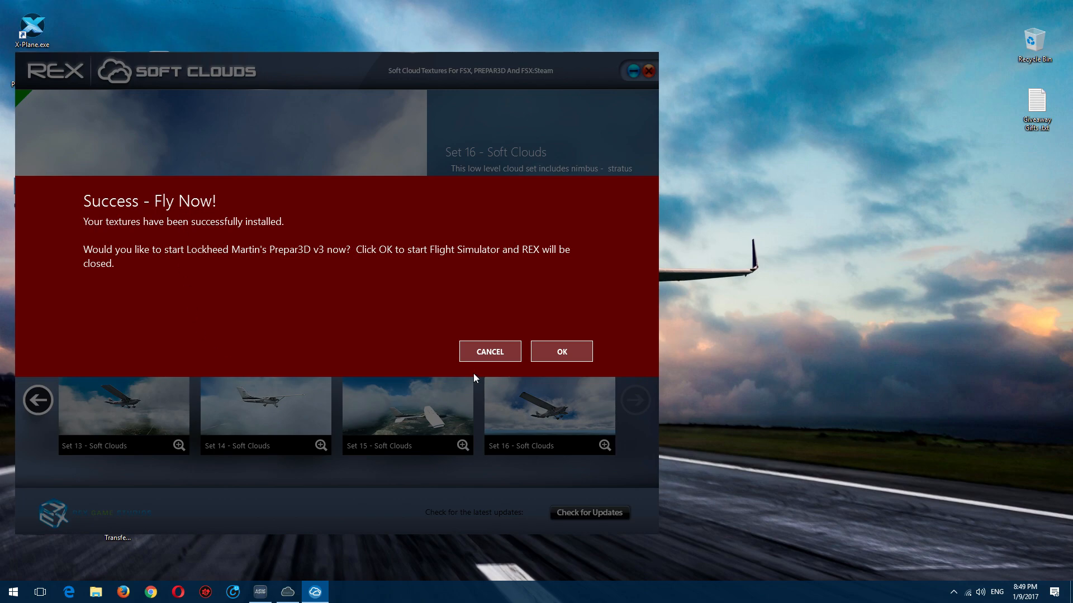
pyautogui.click(481, 358)
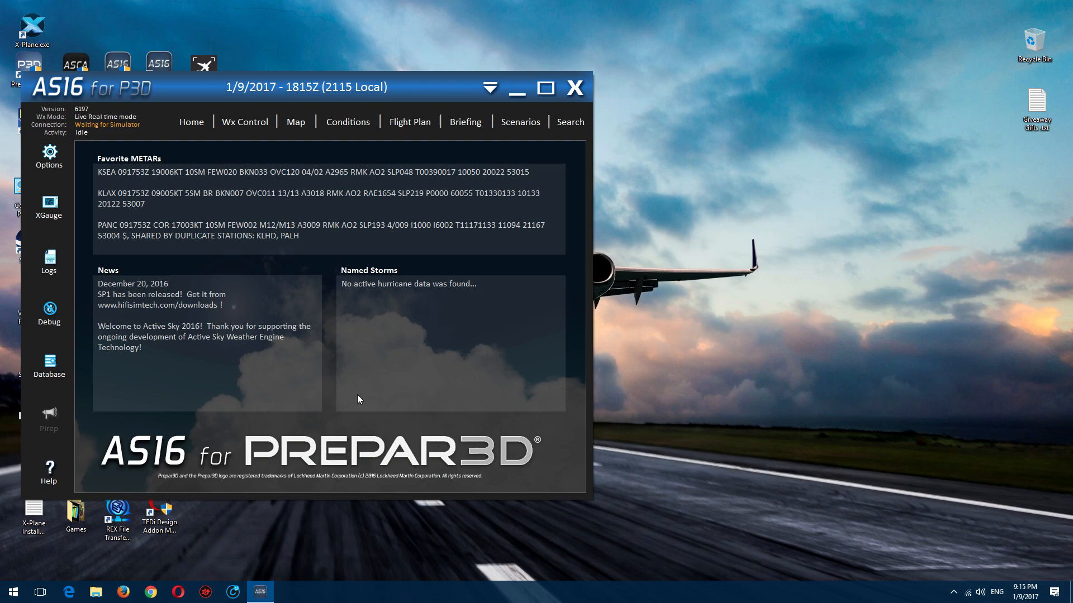
pyautogui.moveTo(147, 95); pyautogui.dragTo(364, 86)
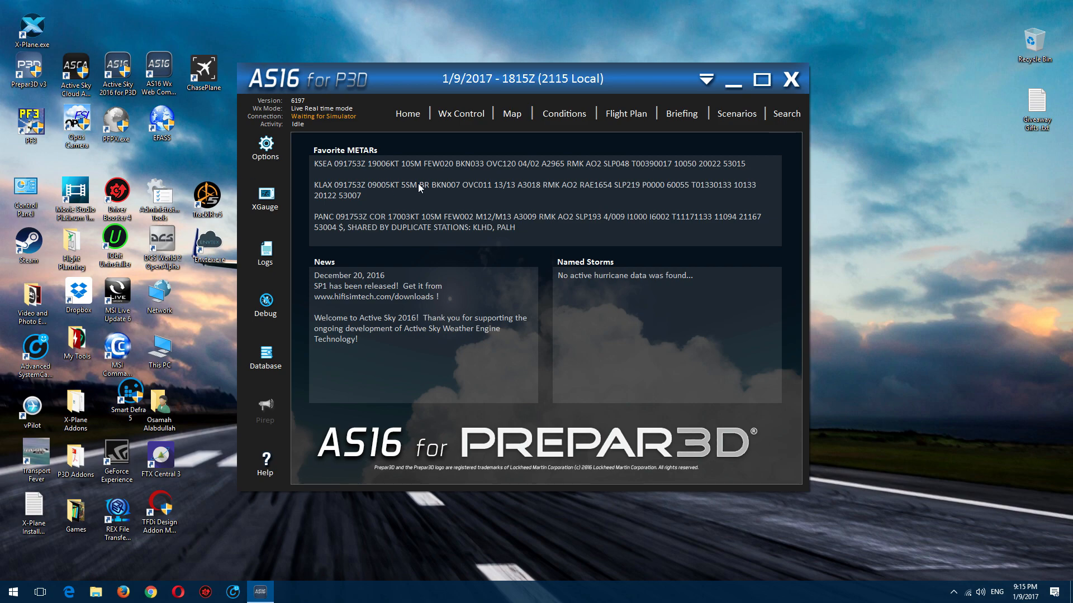
pyautogui.moveTo(397, 88); pyautogui.dragTo(255, 96)
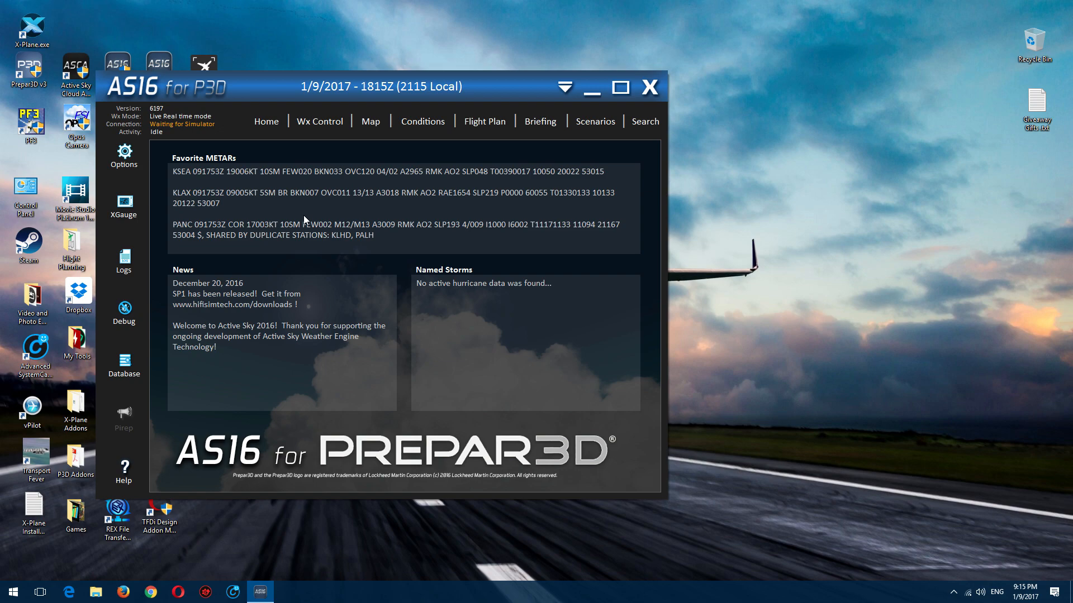
# Step: In AS16's options, examine the General and Simulator Depiction groups, including Suppress local weather changes and Depict hurricanes
pyautogui.moveTo(281, 87); pyautogui.dragTo(206, 71)
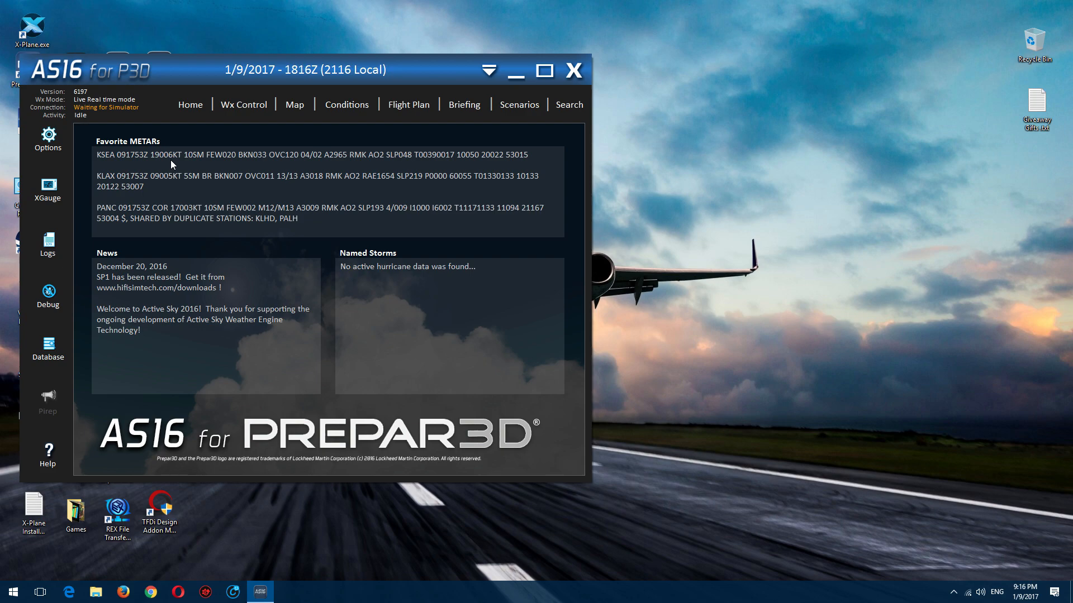
pyautogui.click(48, 139)
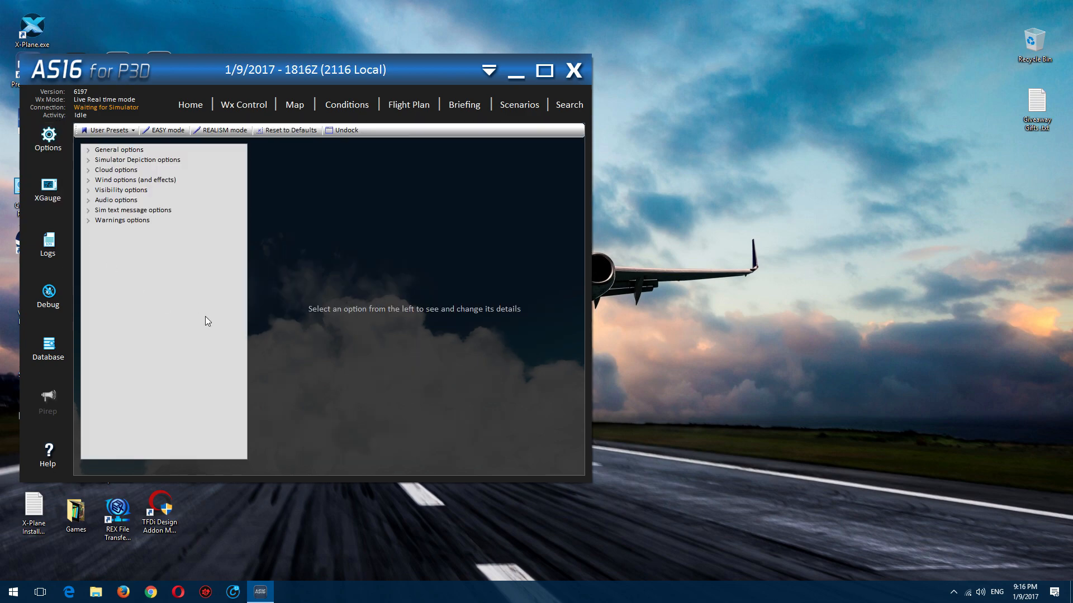
pyautogui.click(87, 151)
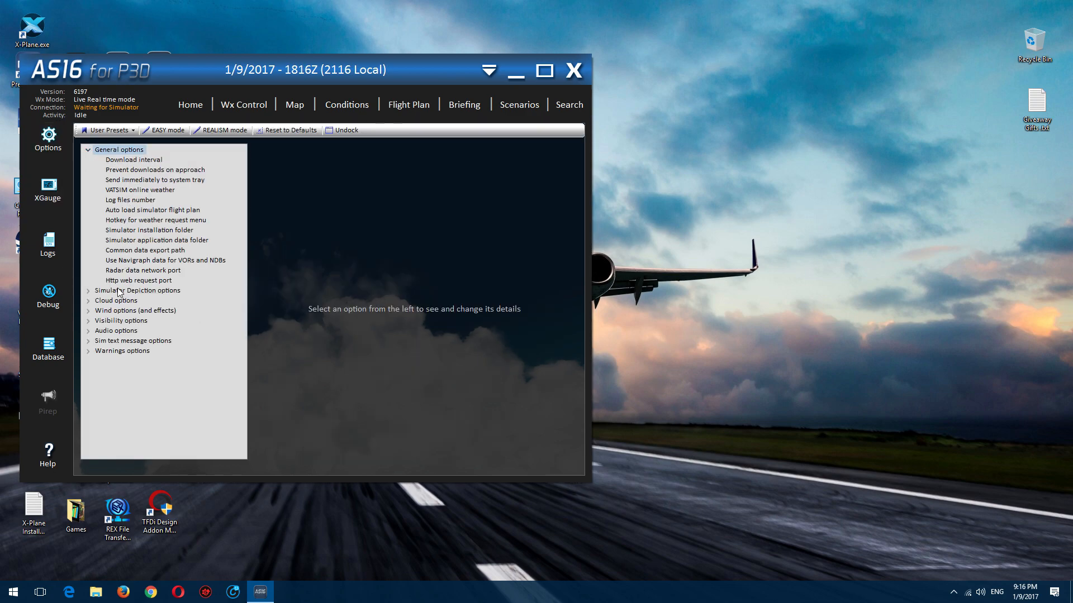
pyautogui.click(88, 290)
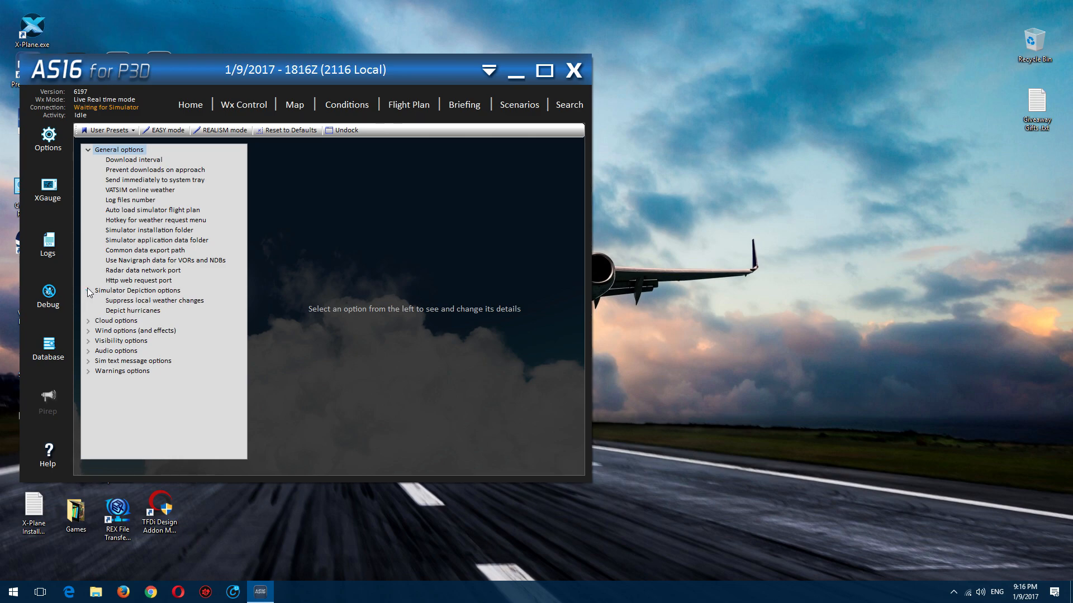
pyautogui.click(133, 303)
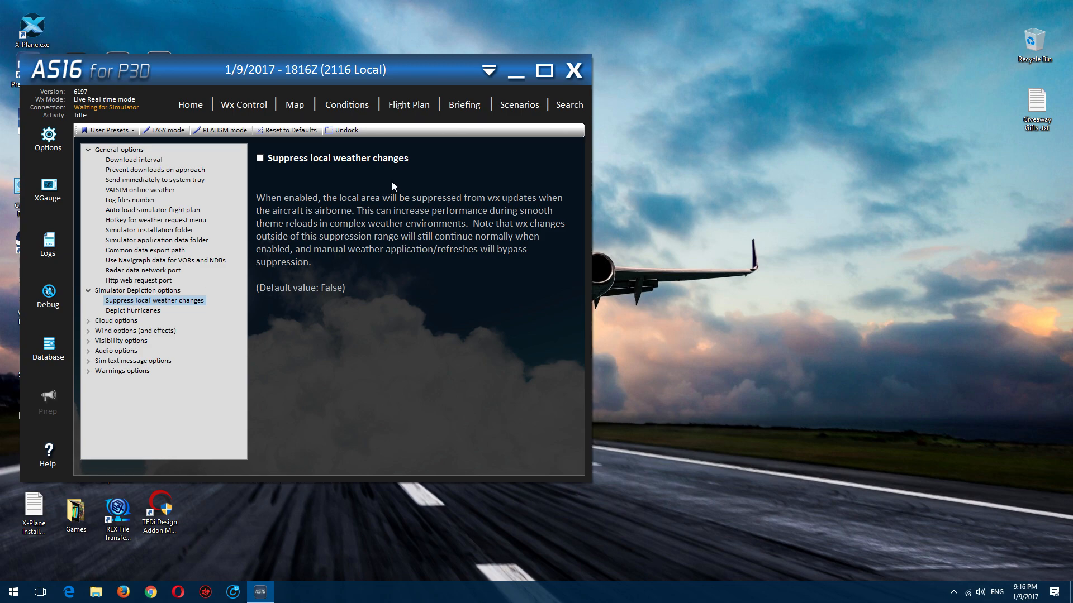
pyautogui.click(120, 311)
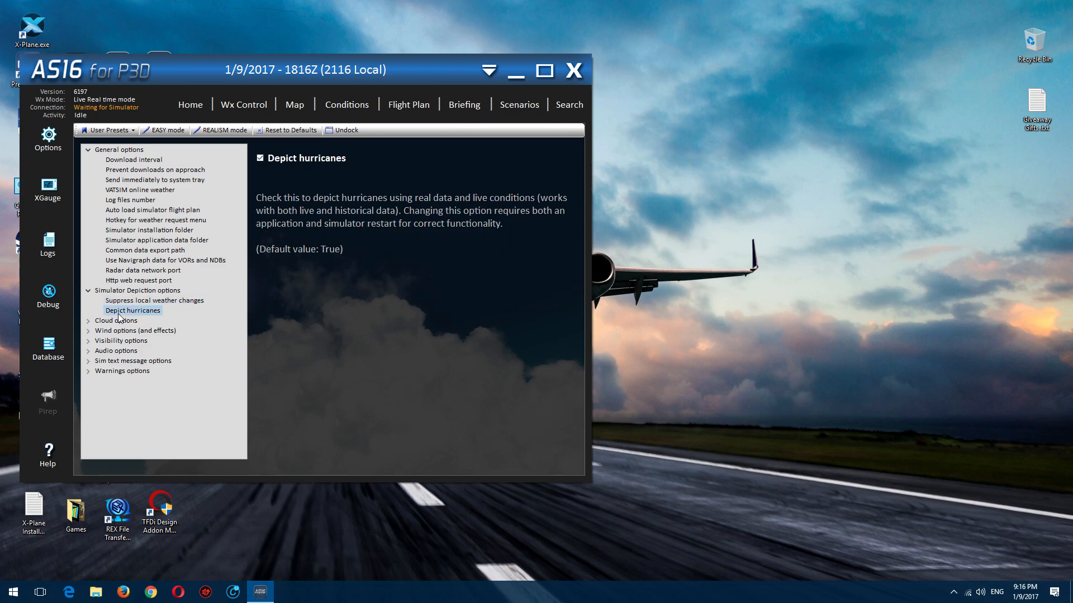
# Step: Examine the Cloud options for maximum layers, turbulence, icing and preventing thunderstorms when CB is reported
pyautogui.click(89, 323)
pyautogui.click(129, 331)
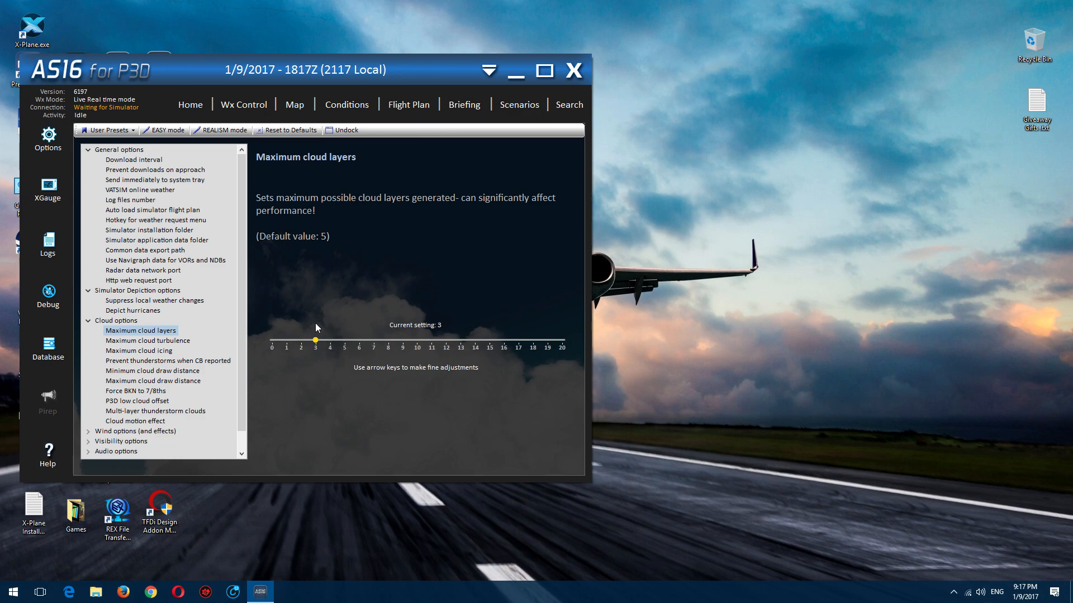
pyautogui.click(146, 342)
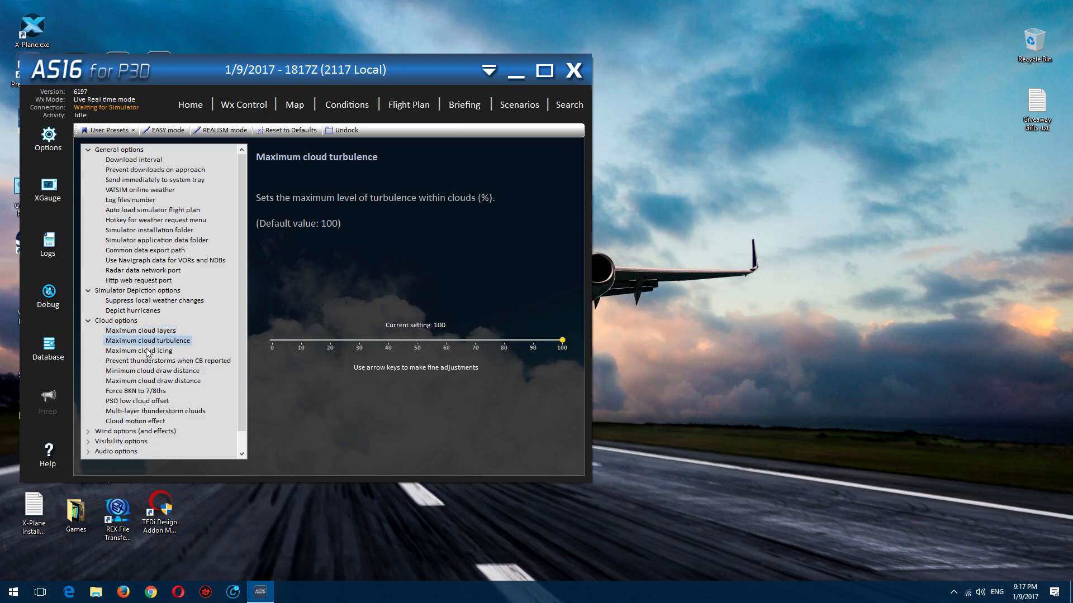
pyautogui.click(148, 352)
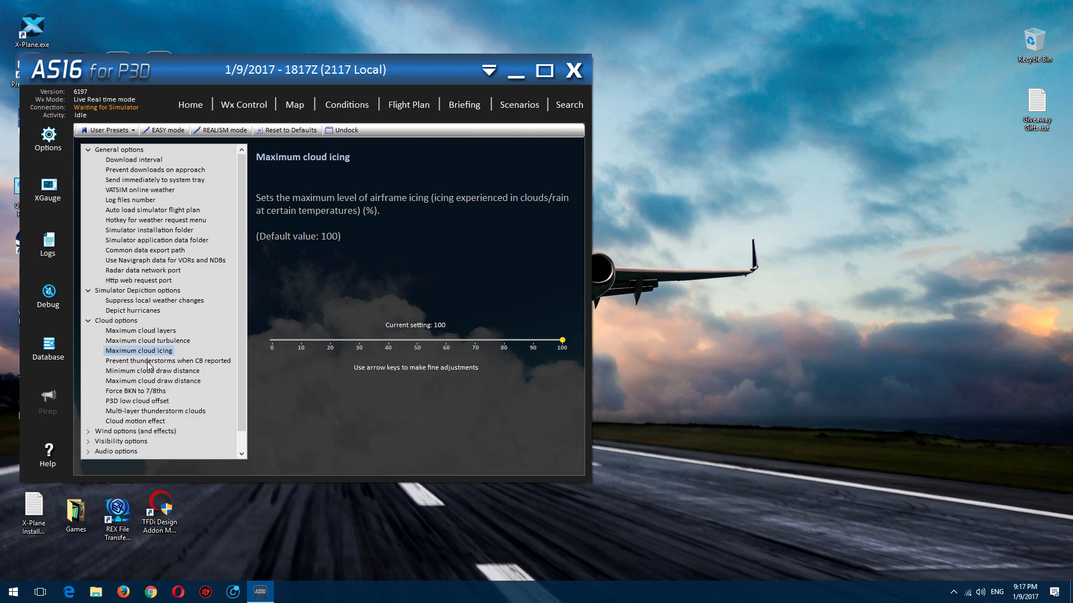
pyautogui.click(149, 362)
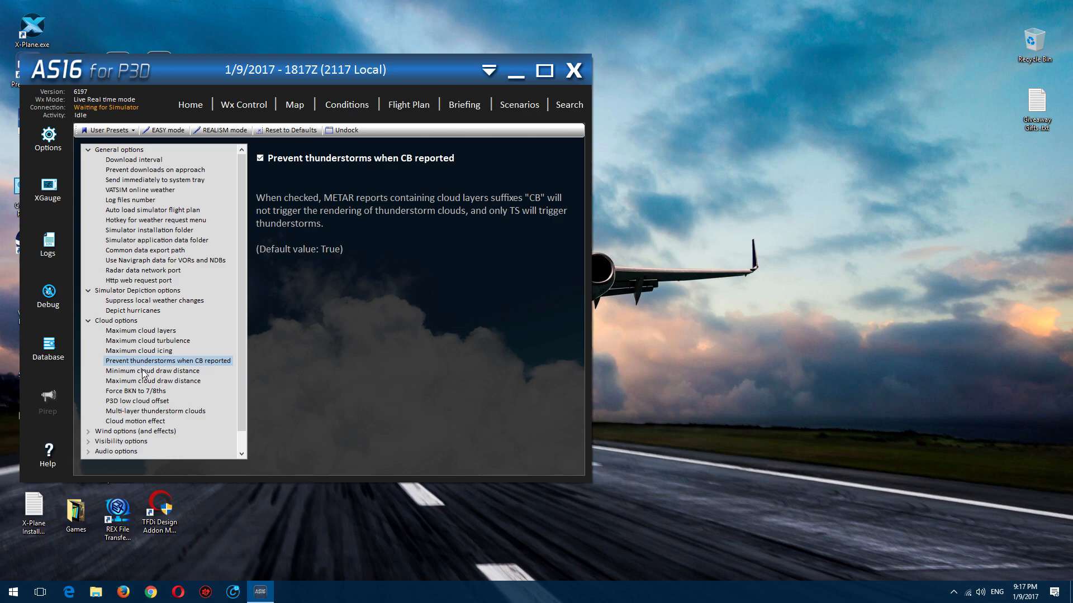
# Step: Examine the cloud draw distance, Force BKN to 7/8ths, P3D low cloud offset, Multi-layer thunderstorm clouds and Cloud motion effect options
pyautogui.click(144, 372)
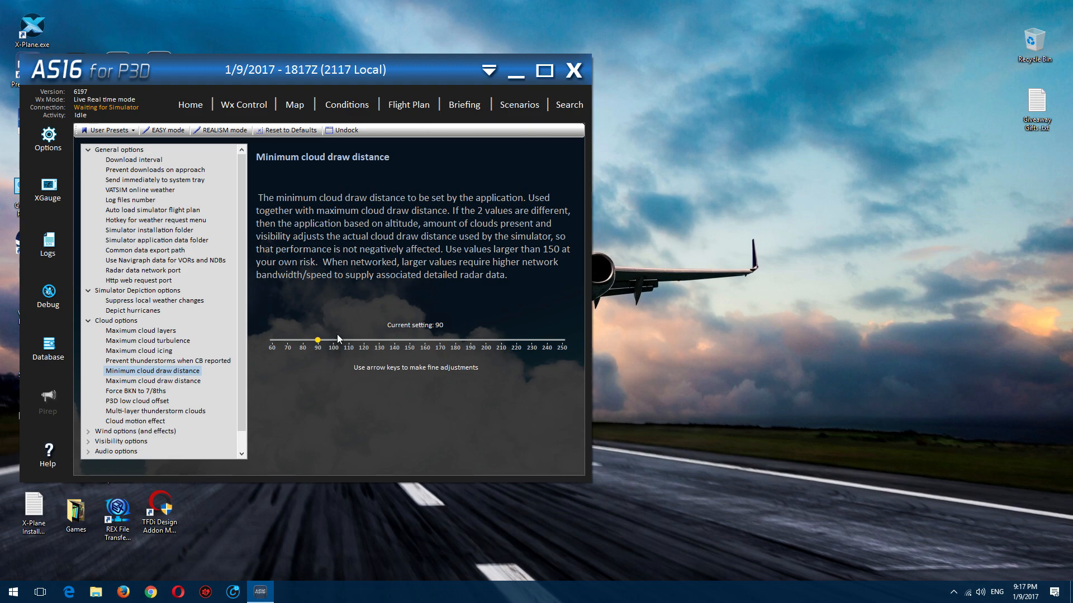
pyautogui.click(193, 380)
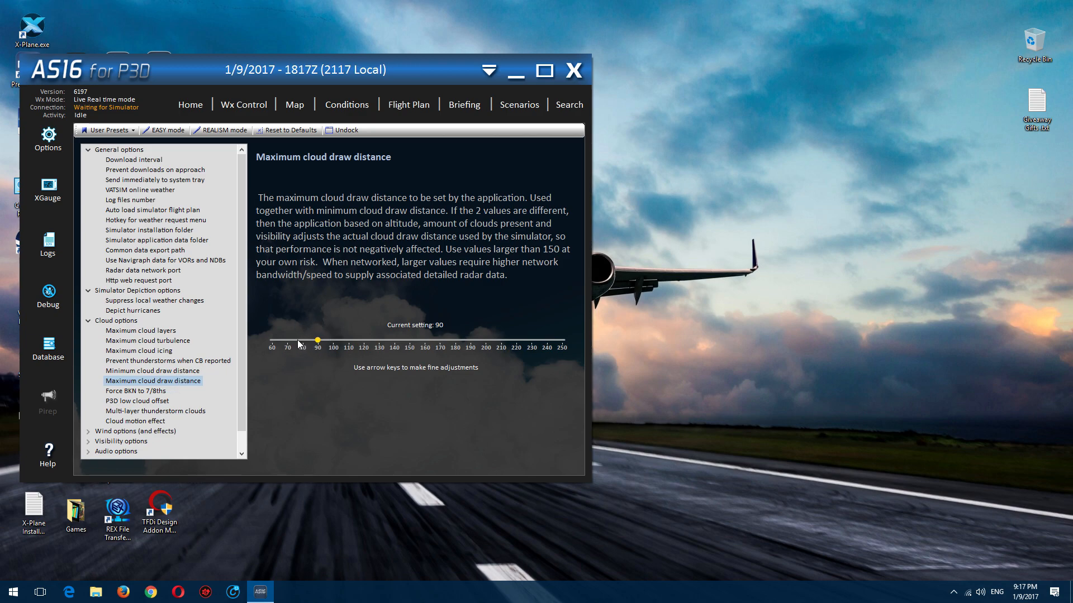
pyautogui.click(147, 393)
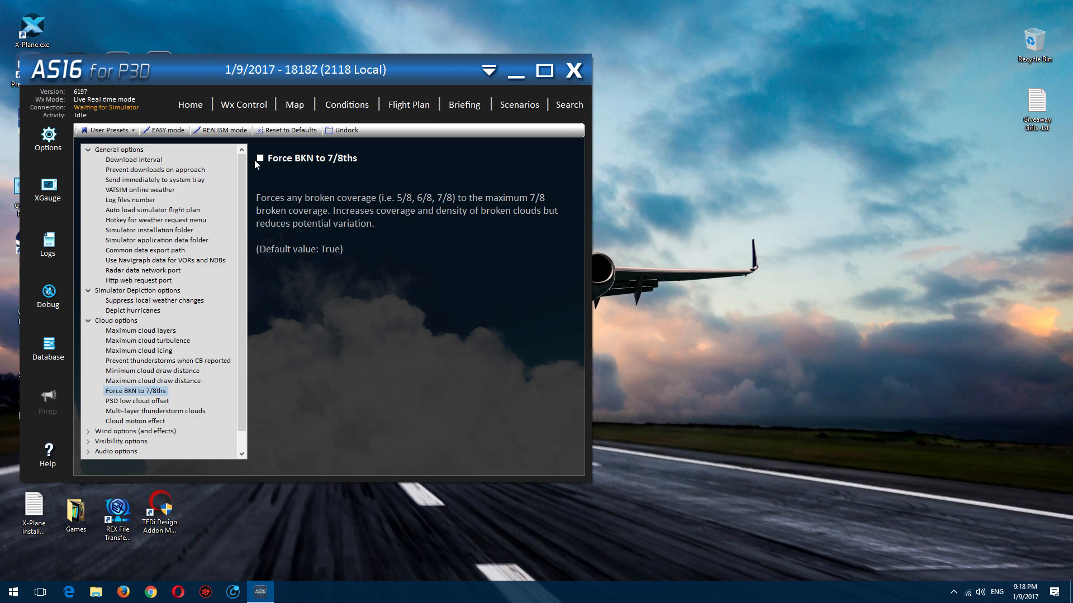
pyautogui.click(140, 400)
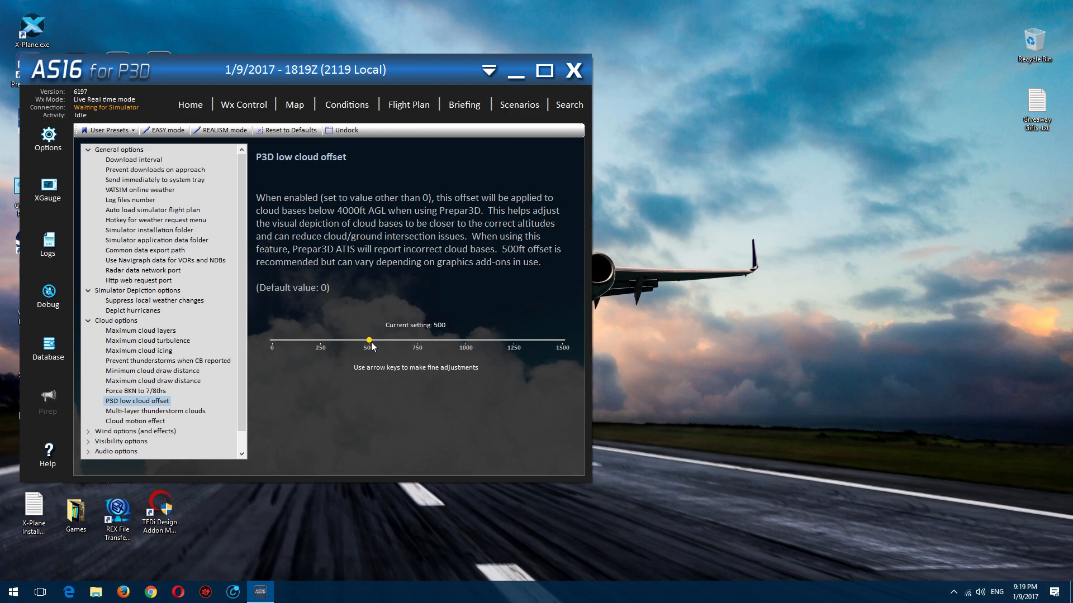
pyautogui.click(179, 413)
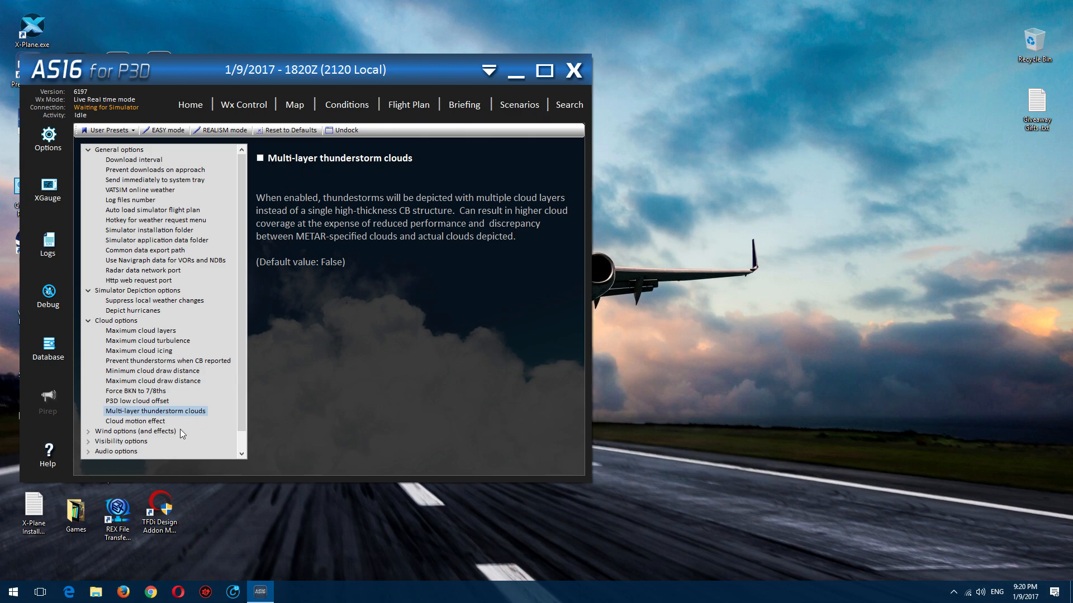
pyautogui.click(140, 419)
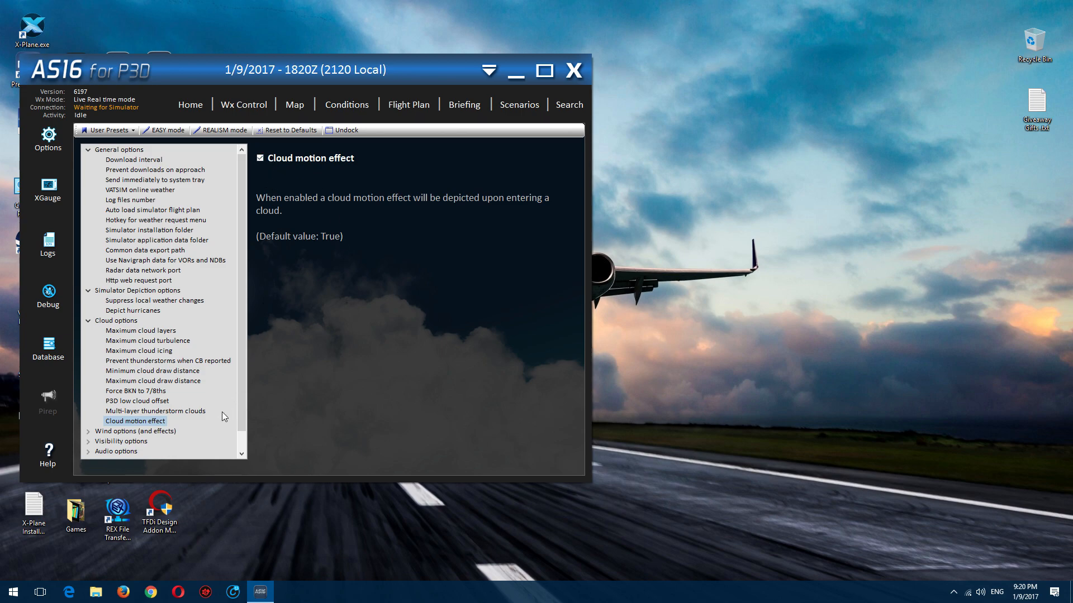
# Step: Open the Enhanced turbulence setting within the Wind options (and effects) group
pyautogui.scroll(-1, 222, 411)
pyautogui.click(88, 411)
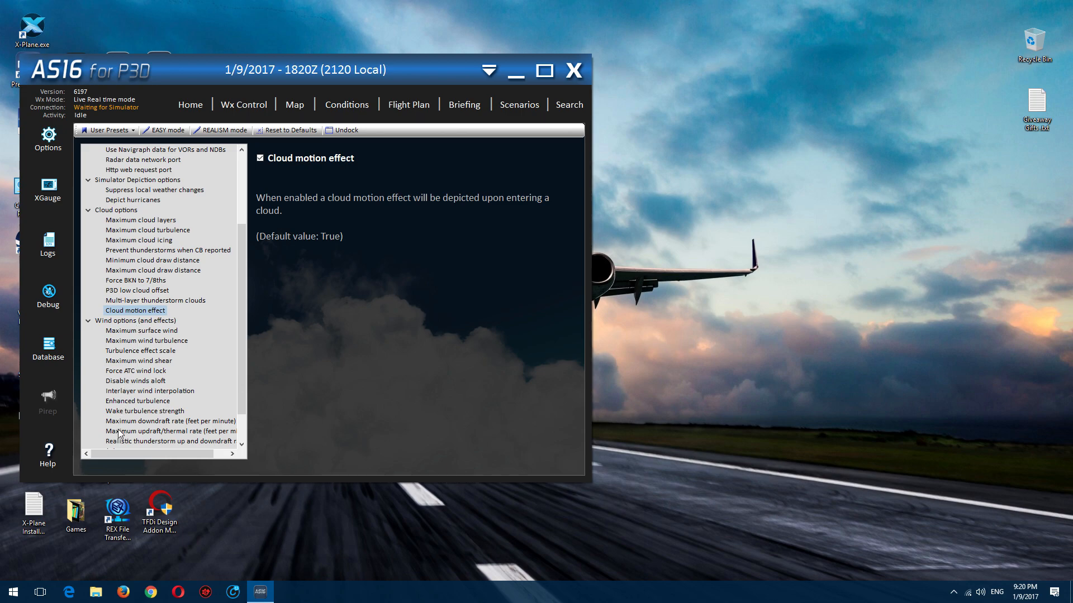
pyautogui.click(124, 402)
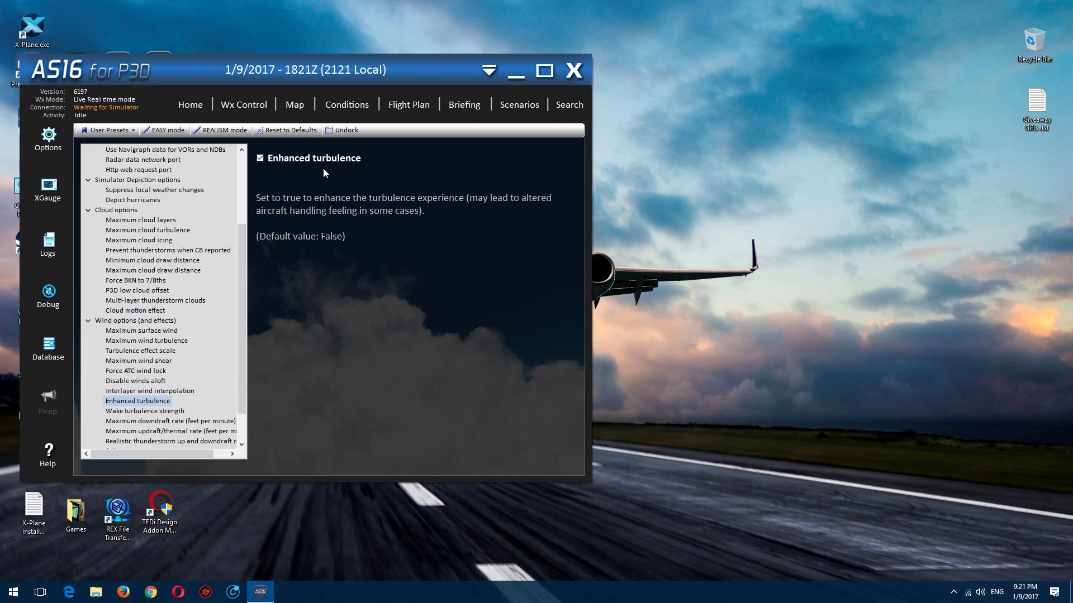
# Step: Check the minimum and maximum surface visibility settings under Visibility options and toggle Enable wing fade effect
pyautogui.scroll(-2, 167, 335)
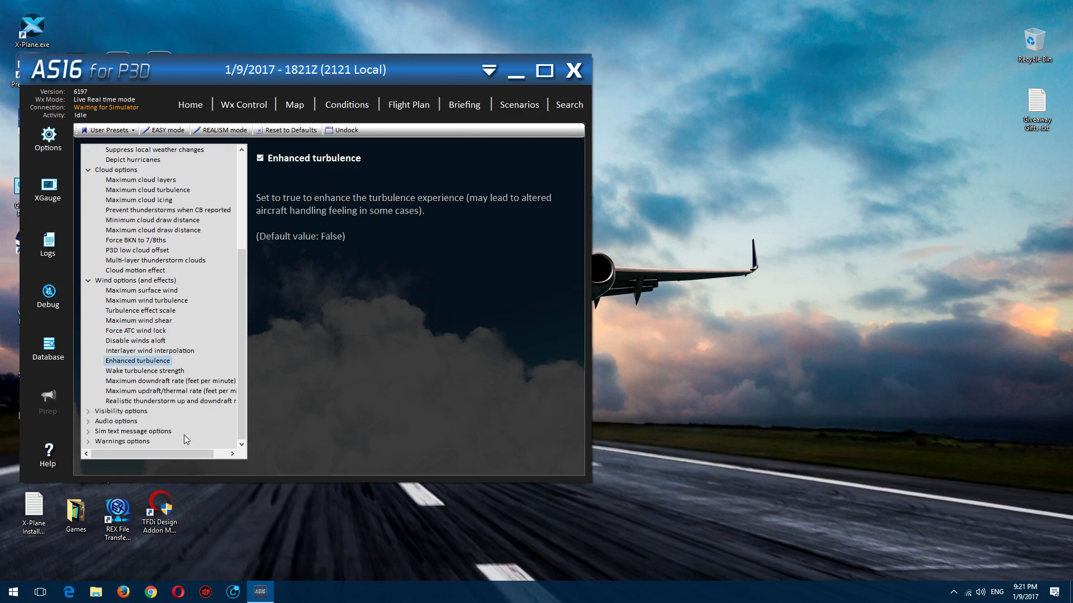
pyautogui.click(88, 411)
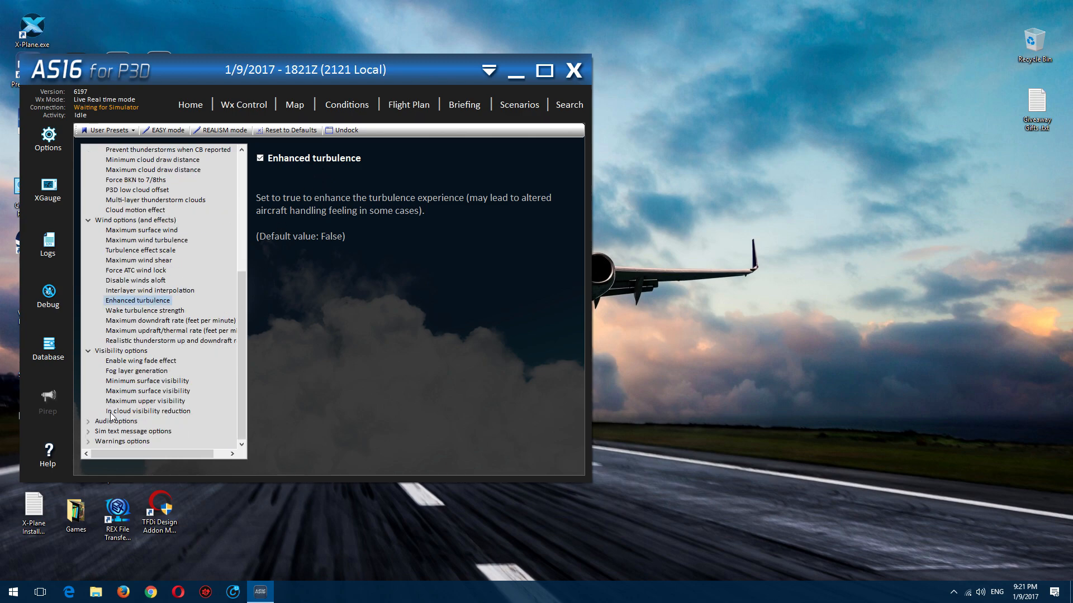
pyautogui.click(120, 382)
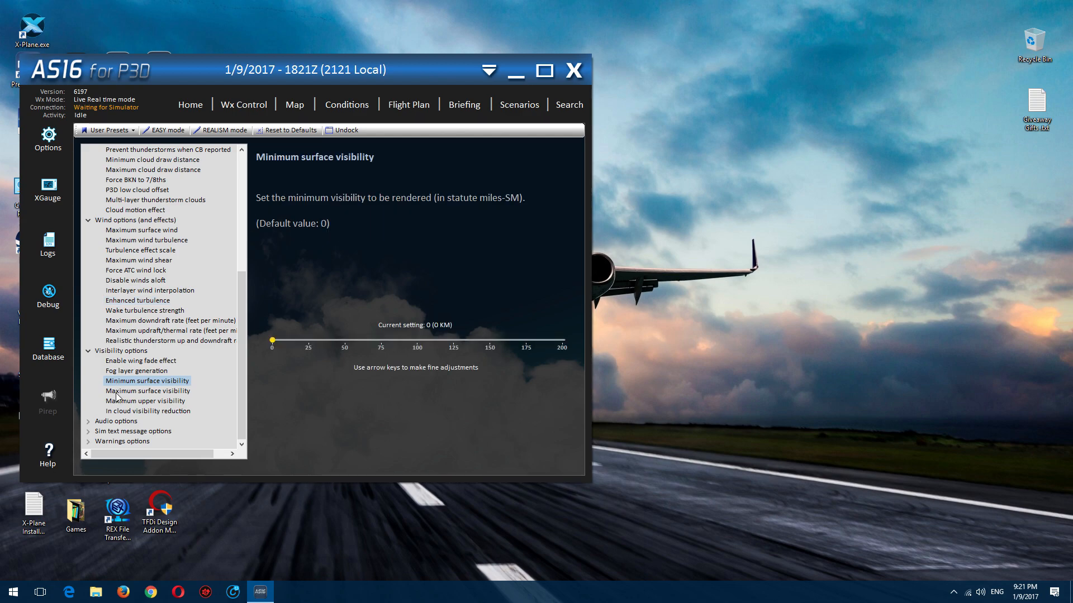
pyautogui.click(118, 392)
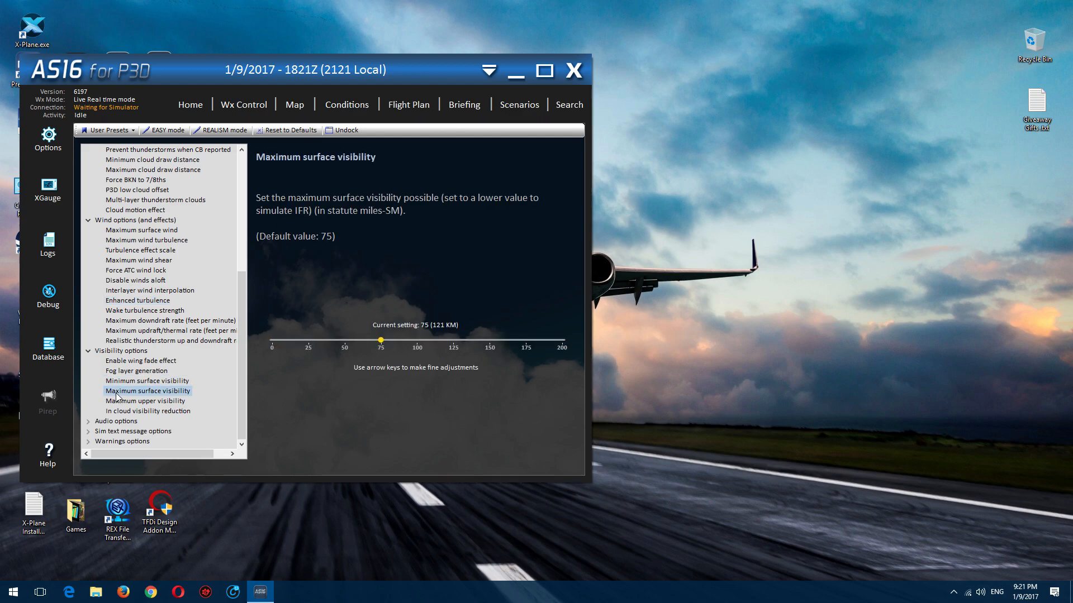
pyautogui.click(124, 383)
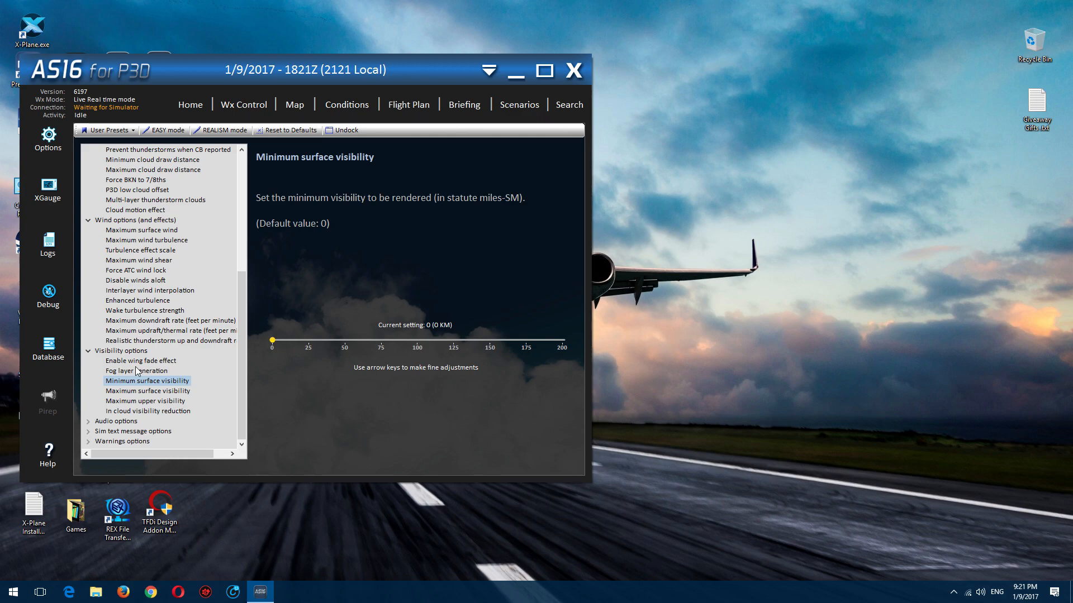
pyautogui.scroll(7, 137, 370)
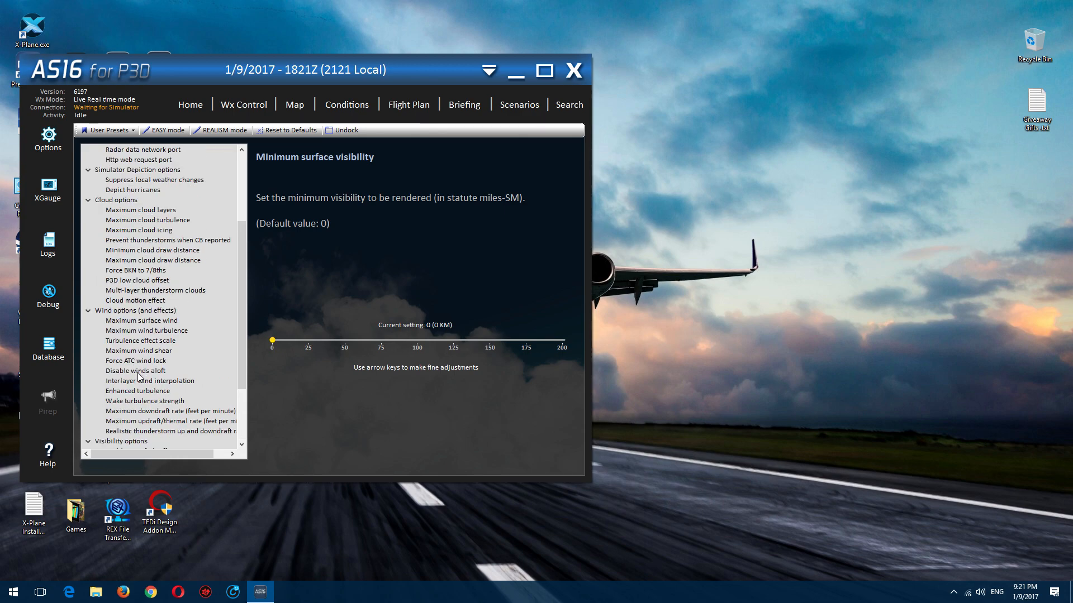
pyautogui.scroll(-7, 127, 264)
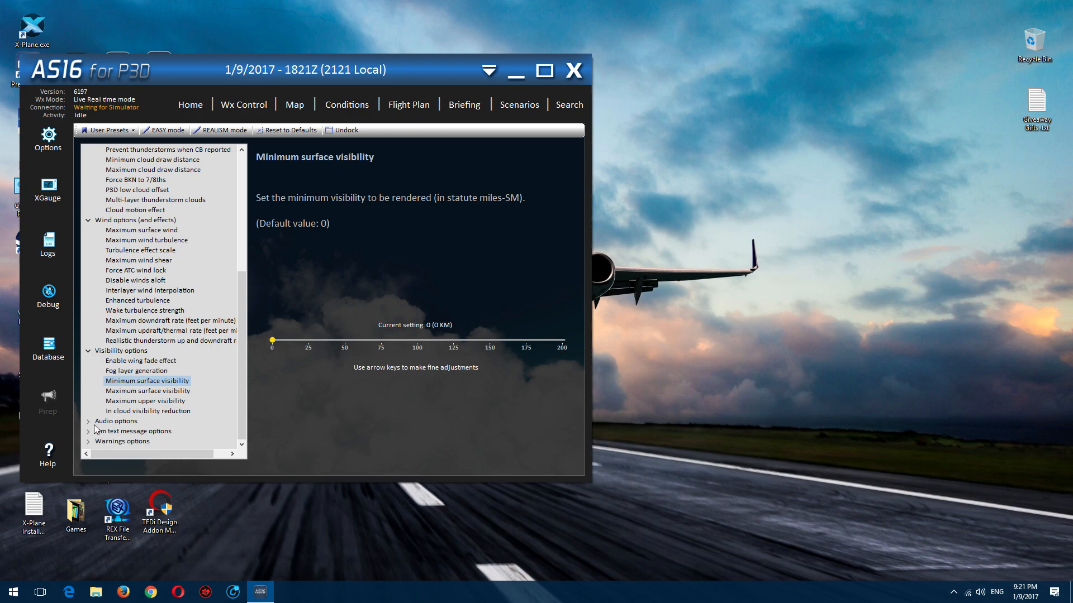
pyautogui.click(143, 361)
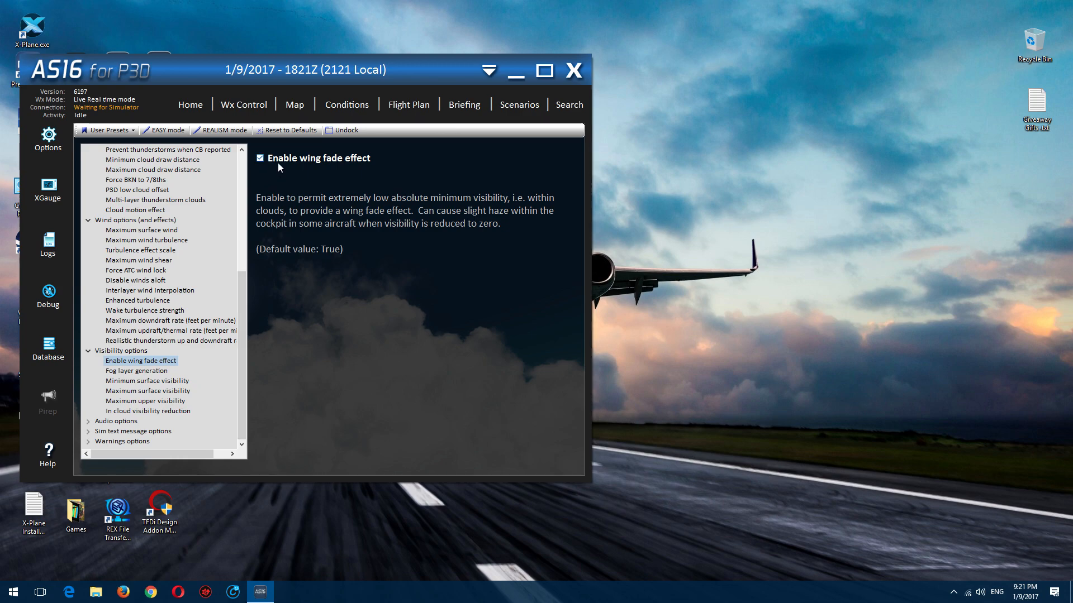
pyautogui.click(260, 161)
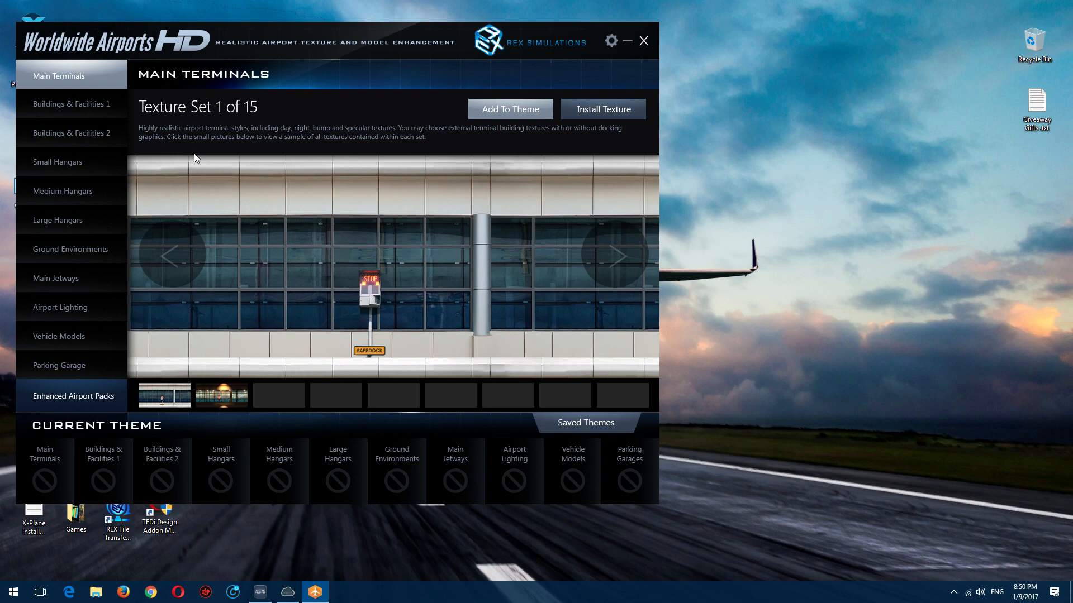
# Step: In REX Worldwide Airports HD, look through the Buildings & Facilities 1, Buildings & Facilities 2 and Small Hangars texture sets
pyautogui.click(99, 111)
pyautogui.click(90, 143)
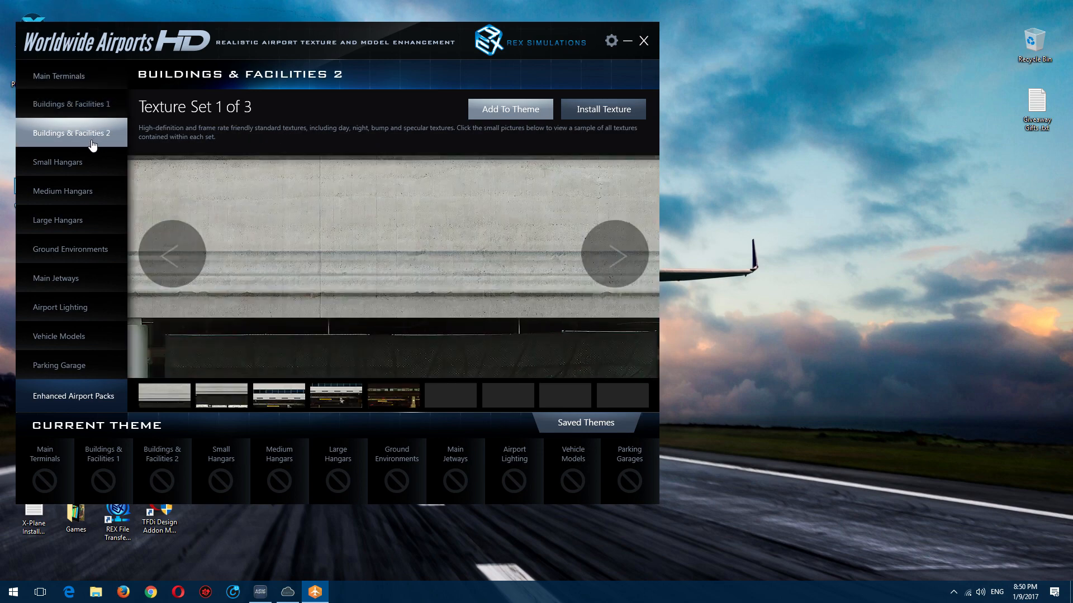
pyautogui.click(87, 170)
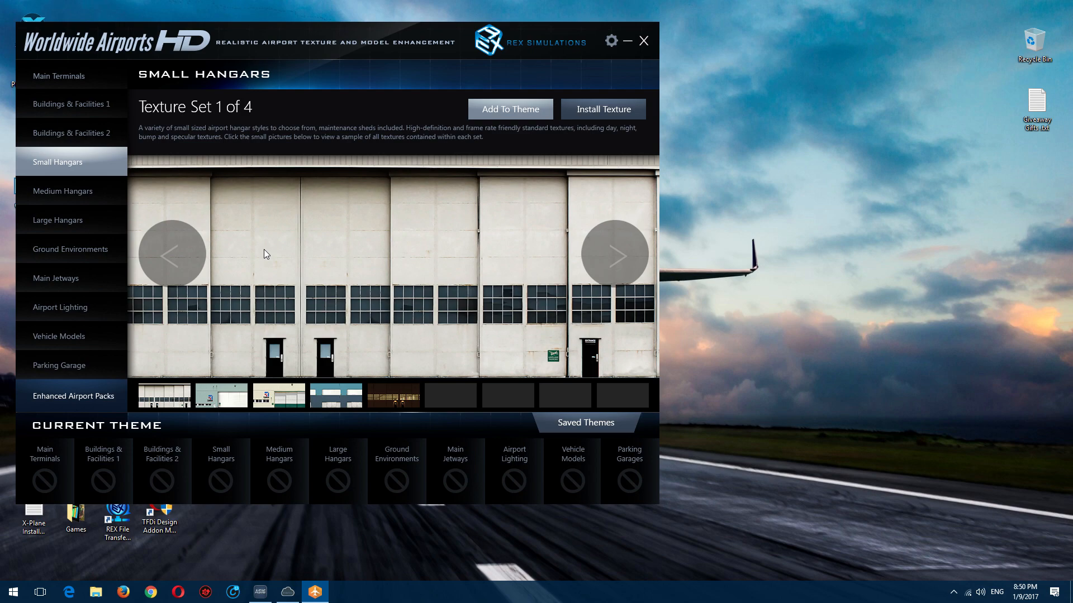
# Step: Open the configuration settings and check the texture resolution choices for Ground Environments, Buildings & Facilities and Hangars
pyautogui.click(611, 42)
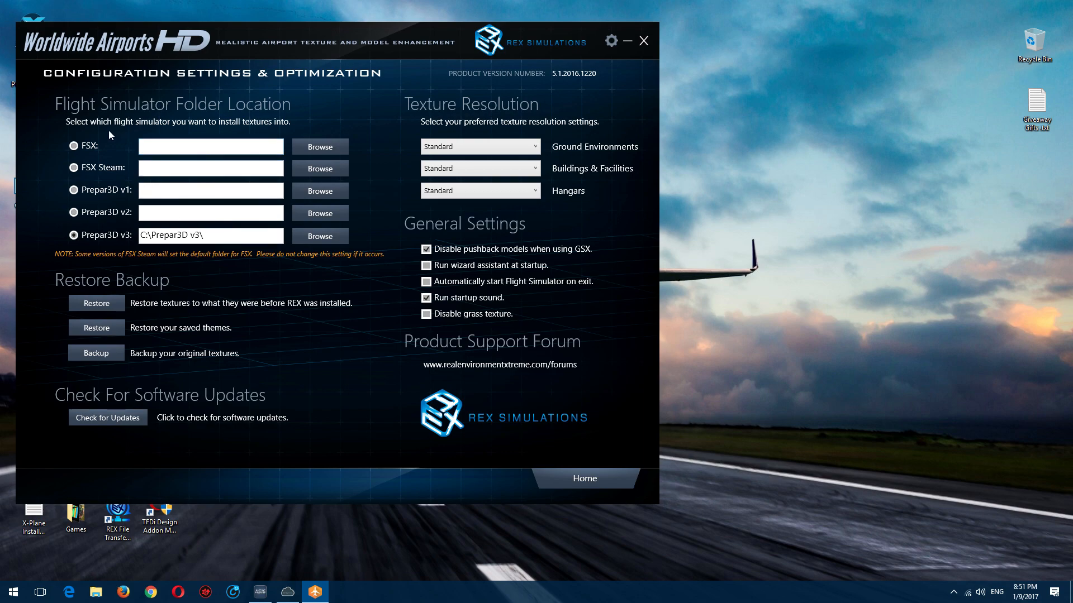
pyautogui.click(498, 145)
pyautogui.click(497, 146)
pyautogui.click(491, 176)
pyautogui.click(494, 170)
pyautogui.click(483, 192)
pyautogui.click(483, 190)
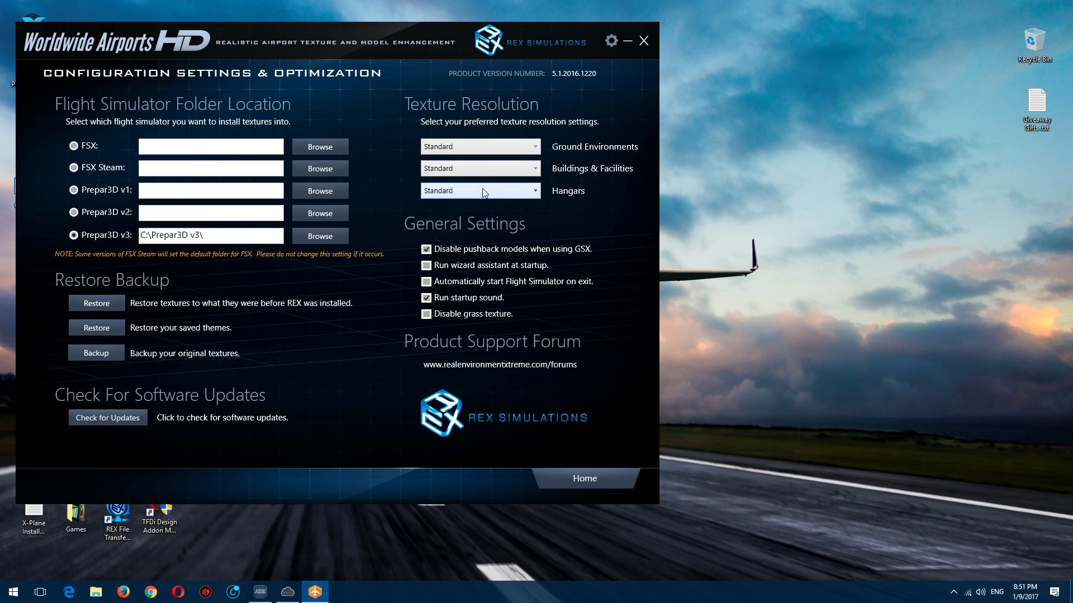